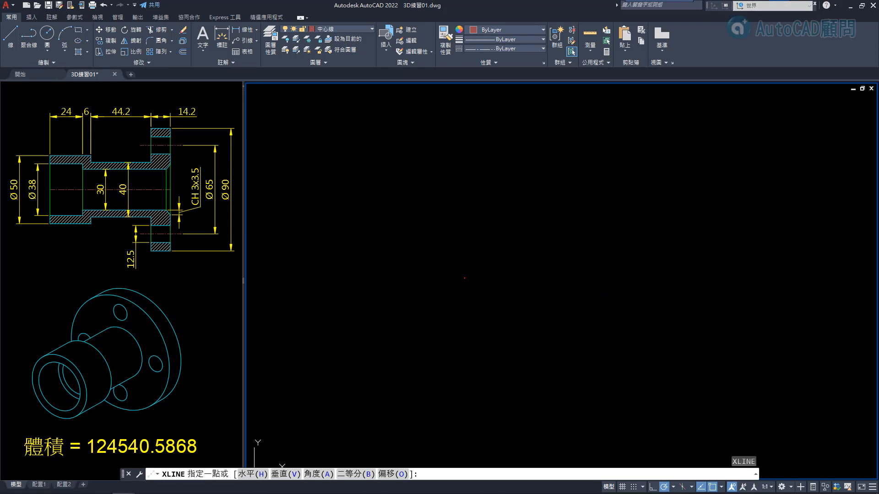
# Step: Draw one horizontal and one vertical construction line crossing at a common point in the empty drawing area
pyautogui.click(465, 278)
pyautogui.click(465, 253)
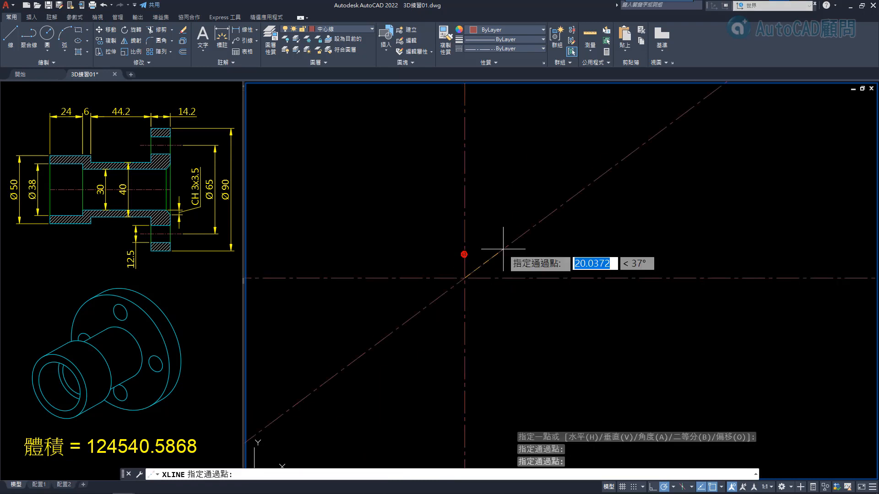
pyautogui.press('Escape')
# Step: Offset the vertical construction line 24 to the right for the depth of the Ø38 counterbore
pyautogui.write('O')
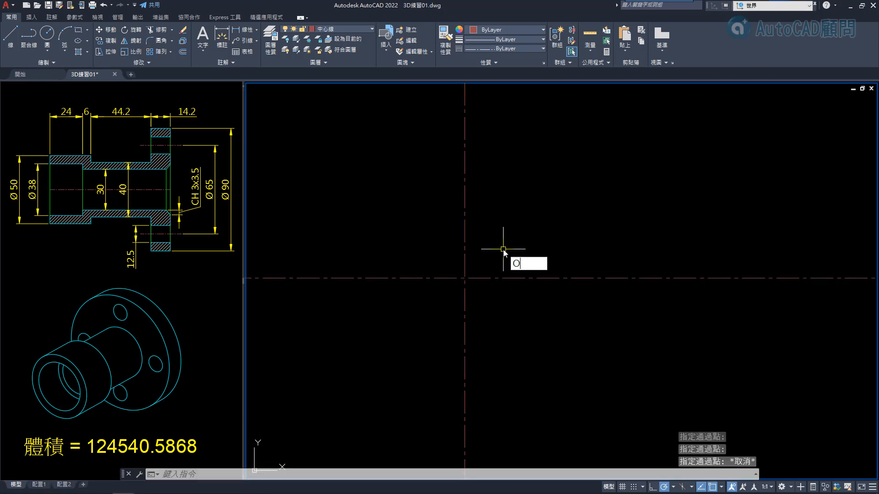
pyautogui.press('Return')
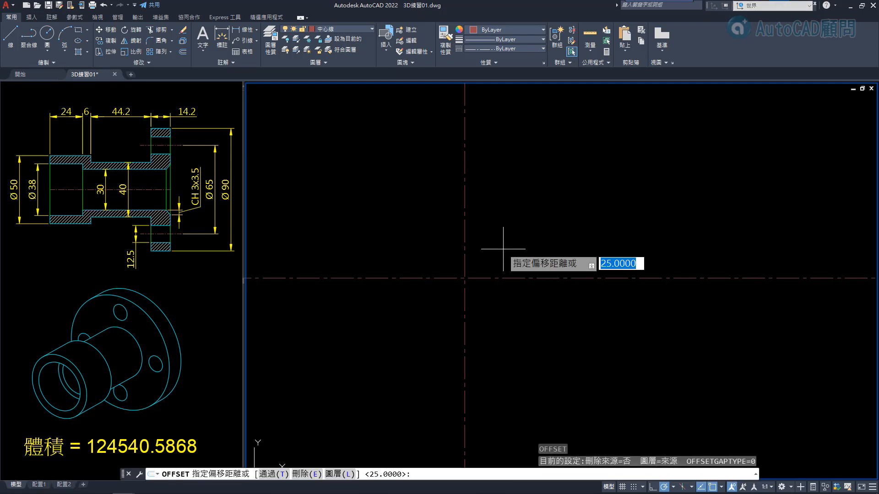
pyautogui.write('24')
pyautogui.press('Return')
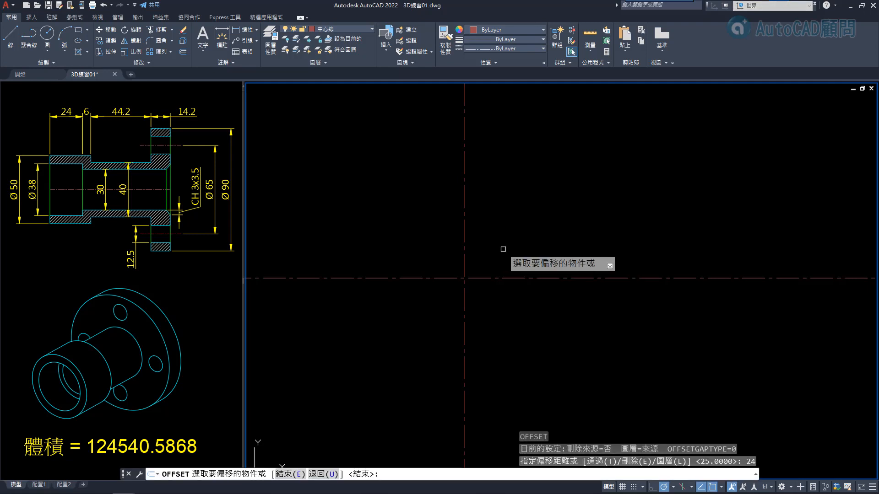
pyautogui.click(465, 227)
pyautogui.click(498, 226)
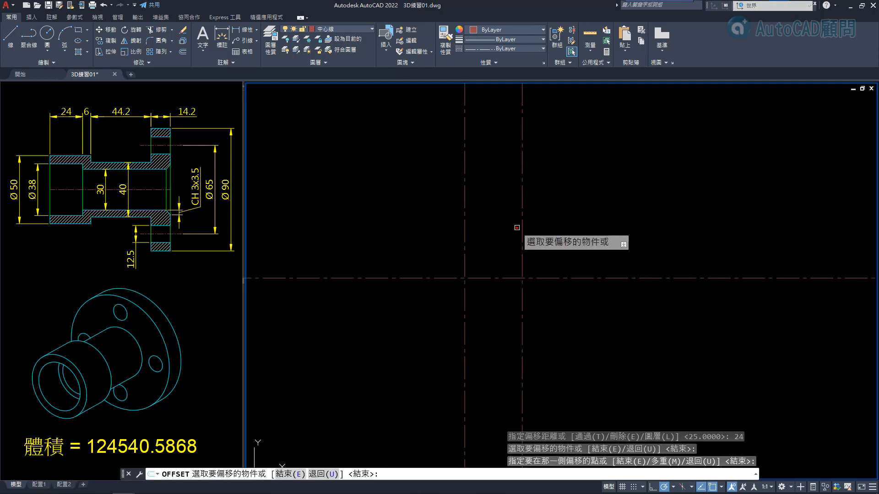
pyautogui.press('Return')
# Step: Offset the newest vertical construction line 6 to the right to mark the end of the Ø50 collar
pyautogui.press('Up')
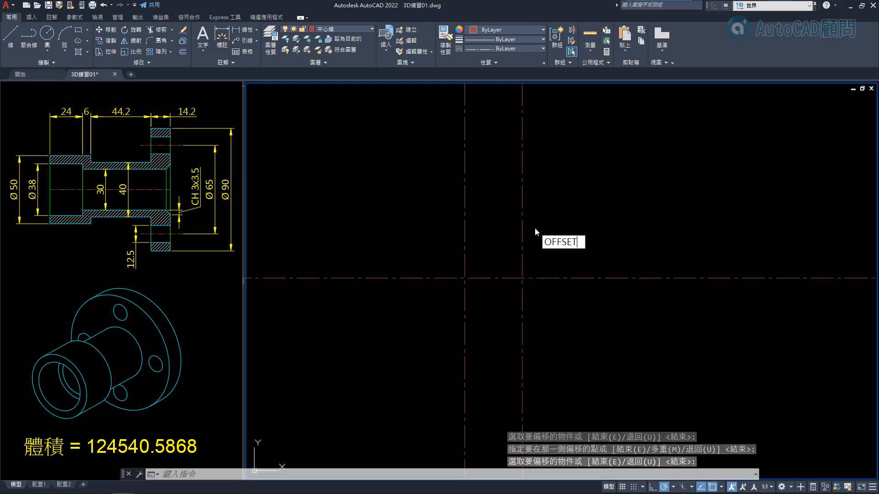
pyautogui.press('Return')
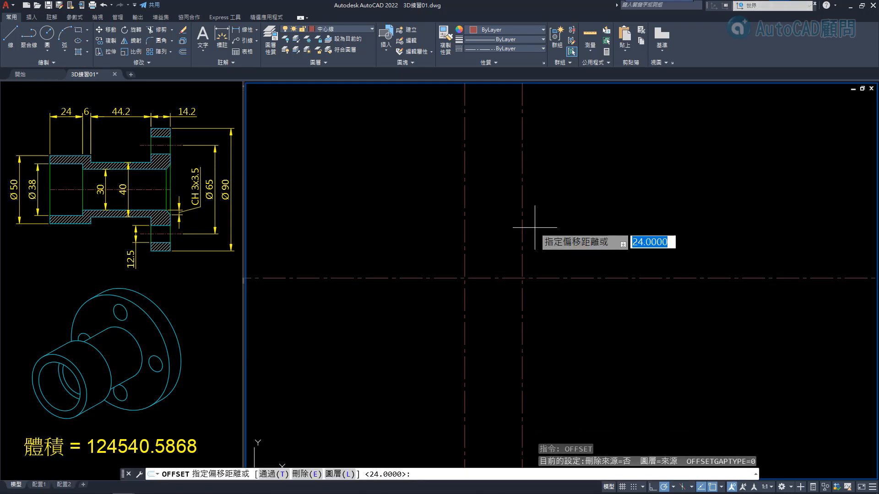
pyautogui.write('6')
pyautogui.press('Return')
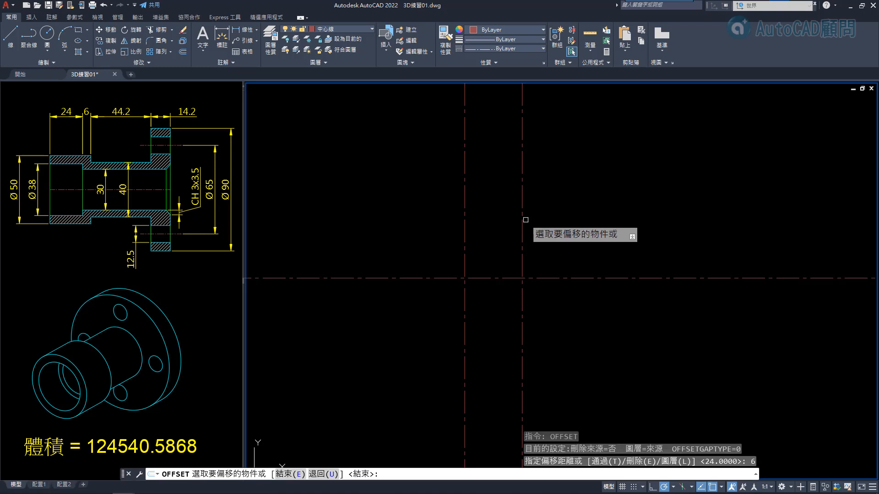
pyautogui.click(522, 221)
pyautogui.click(556, 223)
pyautogui.press('Return')
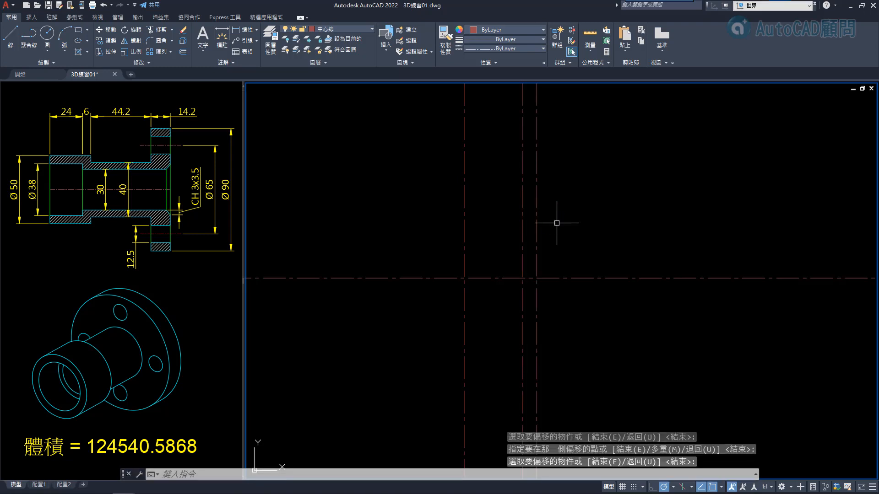
# Step: Offset the rightmost vertical construction line 44.2 to the right to locate the start of the flange
pyautogui.write('OFFSET')
pyautogui.press('Return')
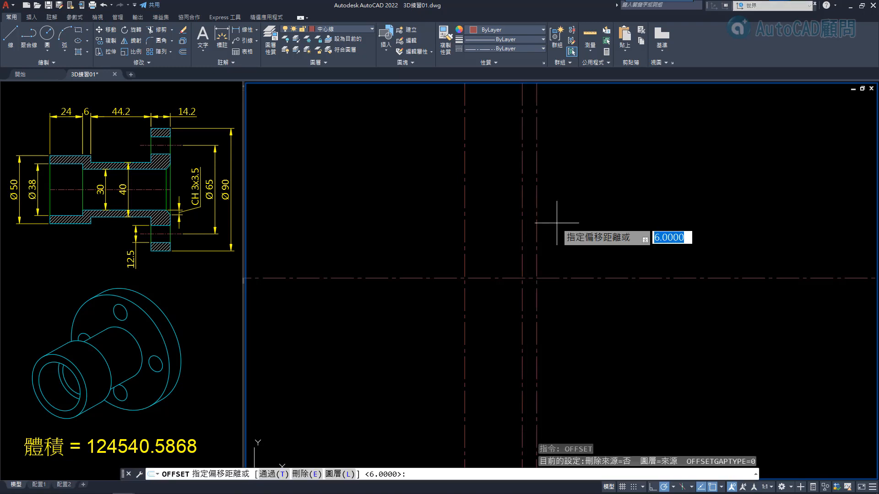
pyautogui.write('44.')
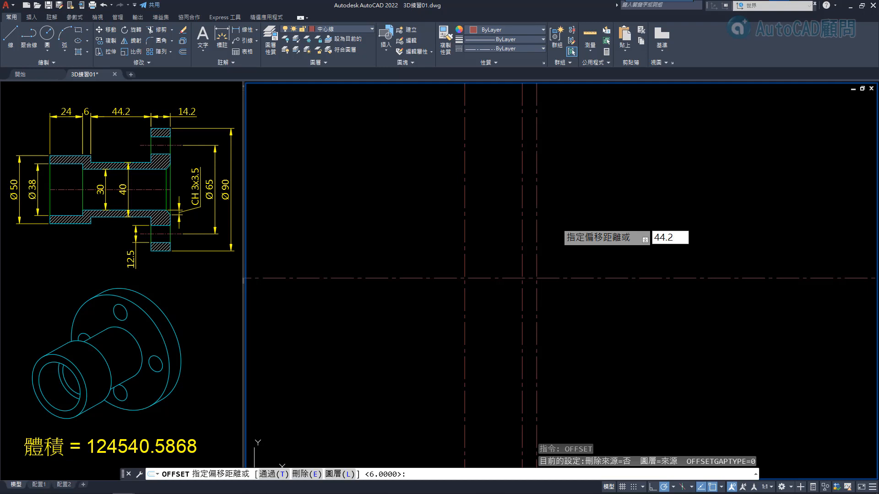
pyautogui.write('2')
pyautogui.press('Return')
pyautogui.click(537, 218)
pyautogui.click(583, 213)
pyautogui.press('Return')
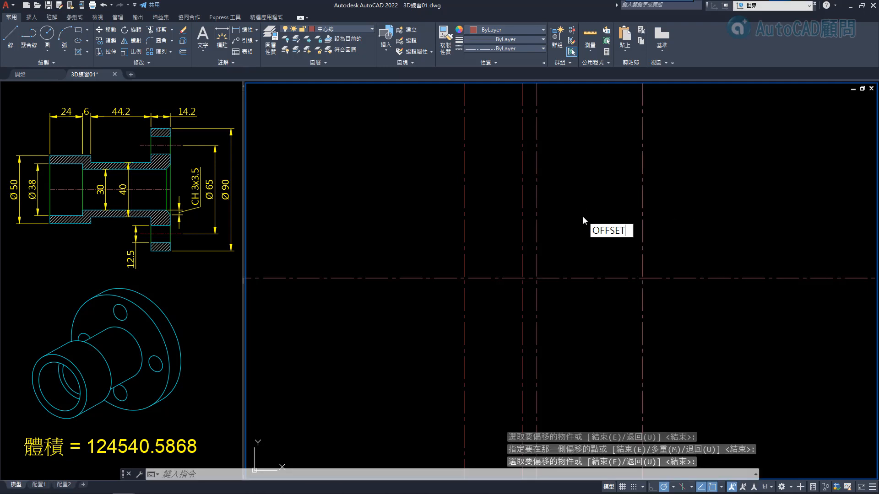
# Step: Offset the flange's starting vertical line 14.2 to the right to mark the flange's end face
pyautogui.press('Return')
pyautogui.write('14')
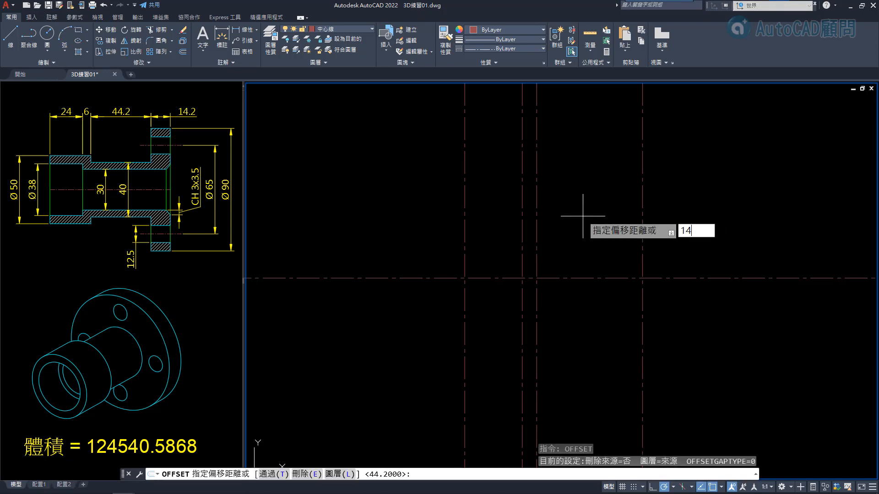
pyautogui.write('.2')
pyautogui.press('Return')
pyautogui.click(643, 217)
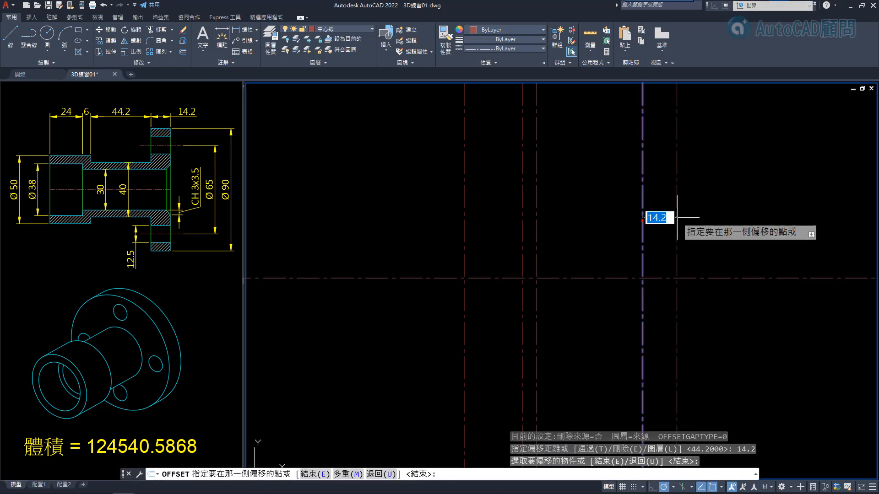
pyautogui.click(677, 218)
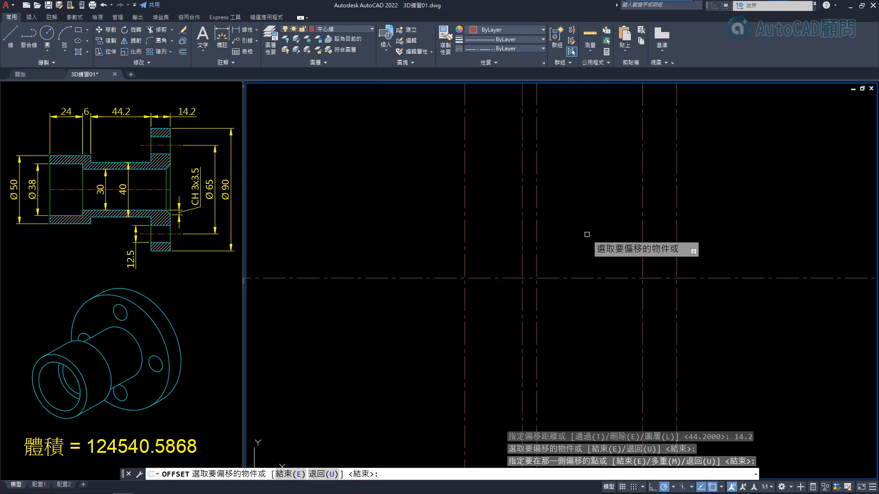
pyautogui.press('Return')
# Step: Offset the horizontal axis line upward by 38/2 for the counterbore radius
pyautogui.write('OFFSET')
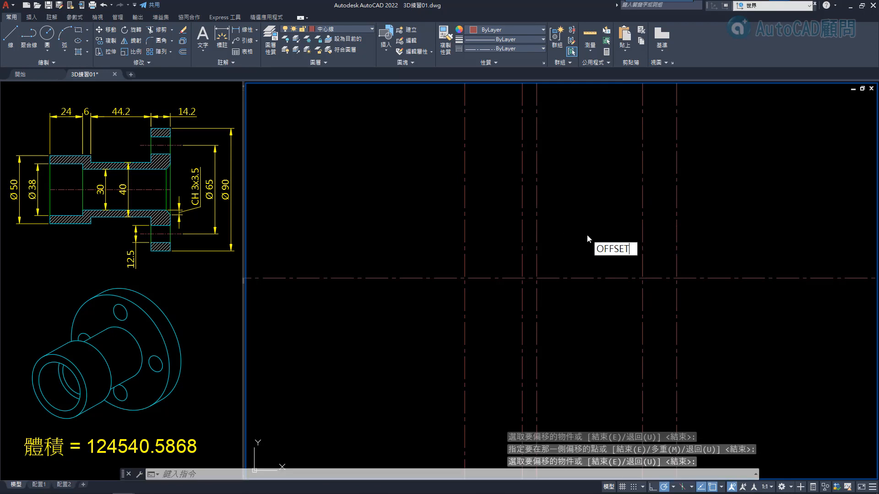
pyautogui.press('Return')
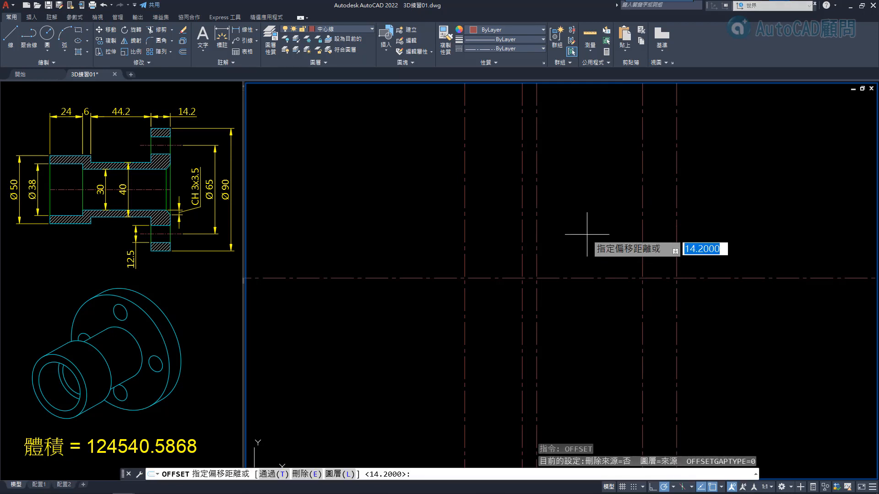
pyautogui.write('38')
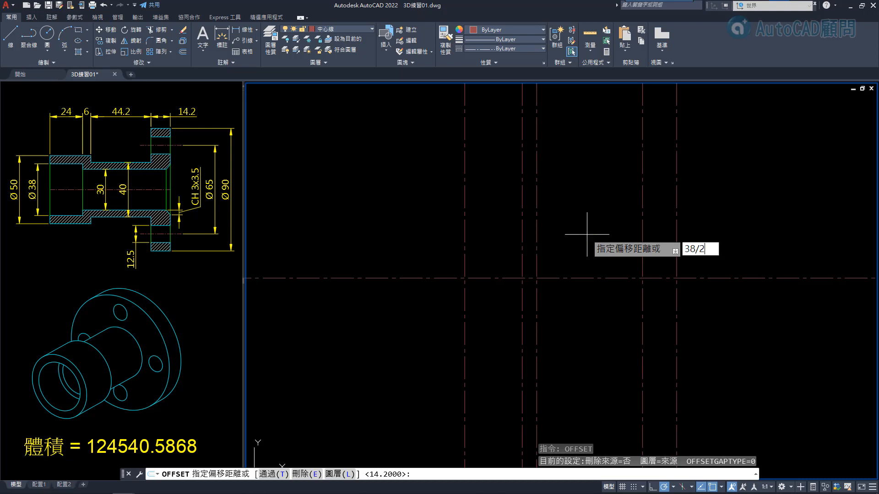
pyautogui.write('/2')
pyautogui.press('Return')
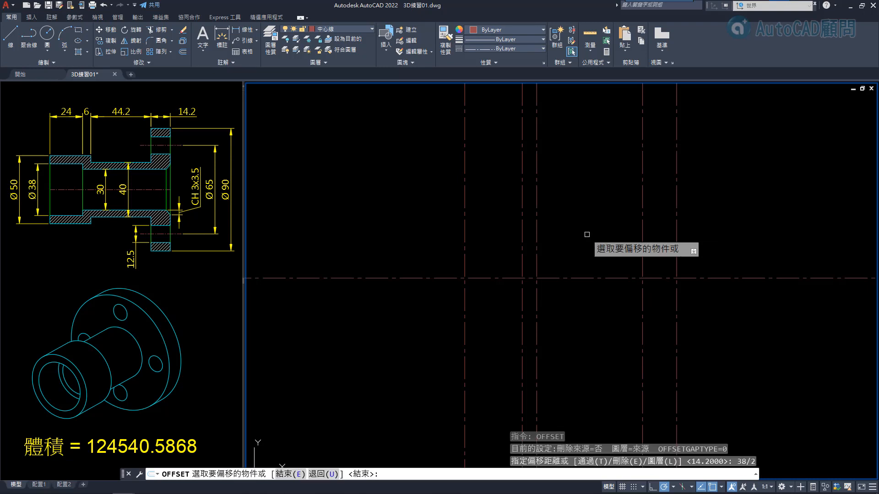
pyautogui.click(564, 278)
pyautogui.click(564, 247)
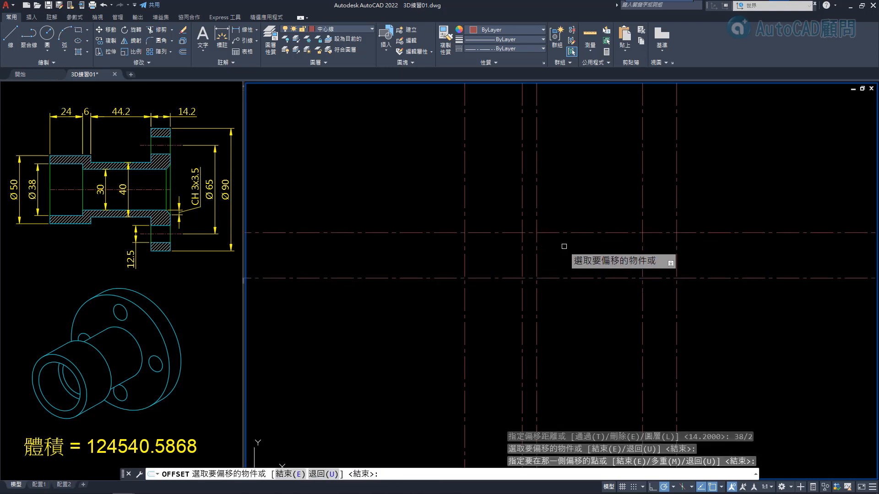
pyautogui.press('Return')
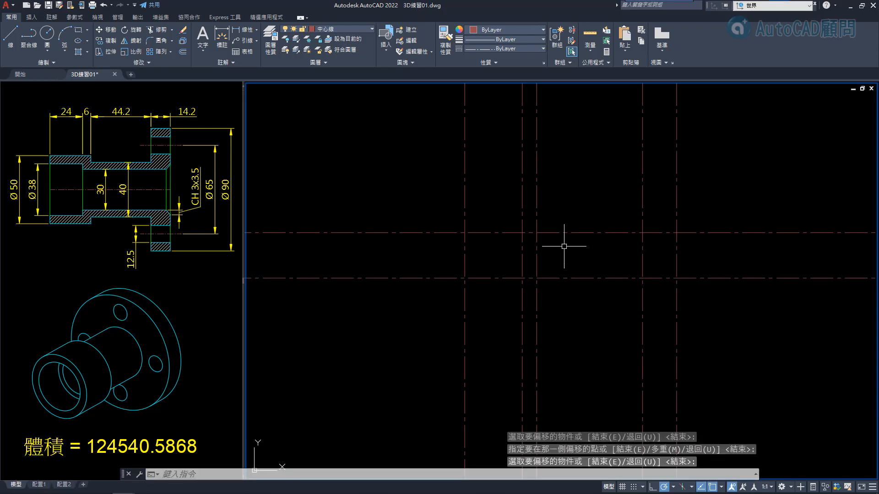
# Step: Offset the horizontal axis line upward by 50/2 for the collar's outer radius
pyautogui.write('OFFSET')
pyautogui.press('Return')
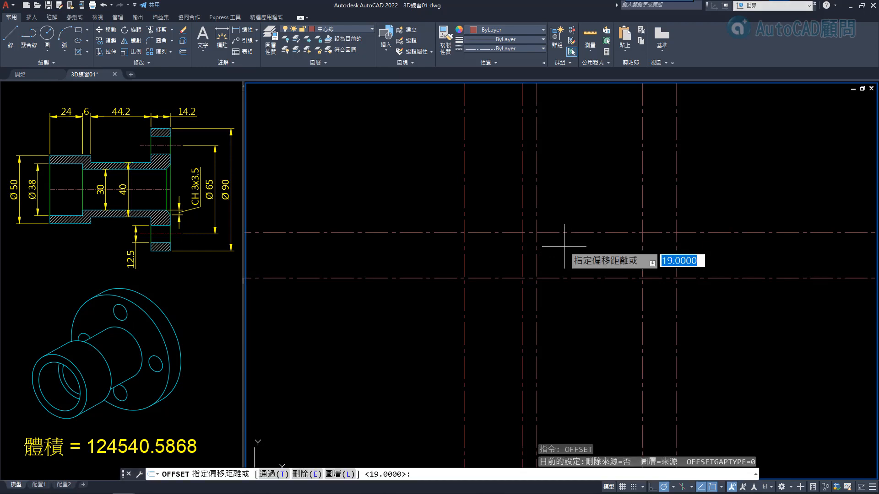
pyautogui.write('50/2')
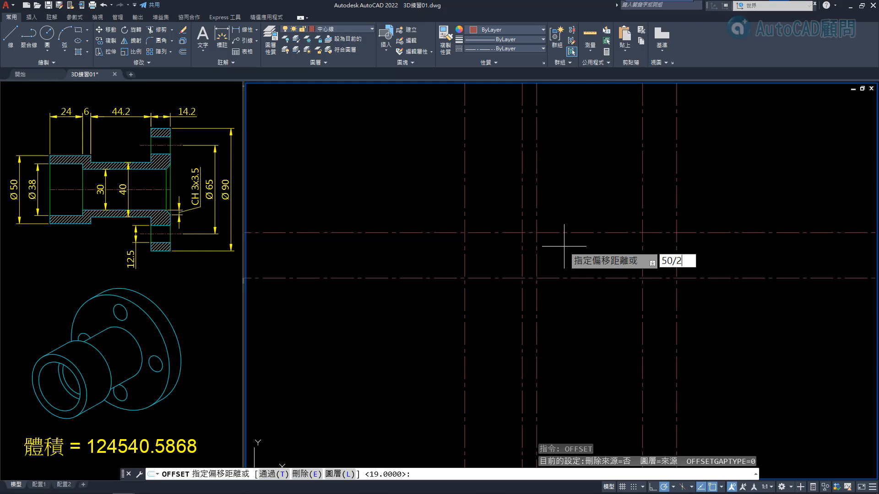
pyautogui.press('Return')
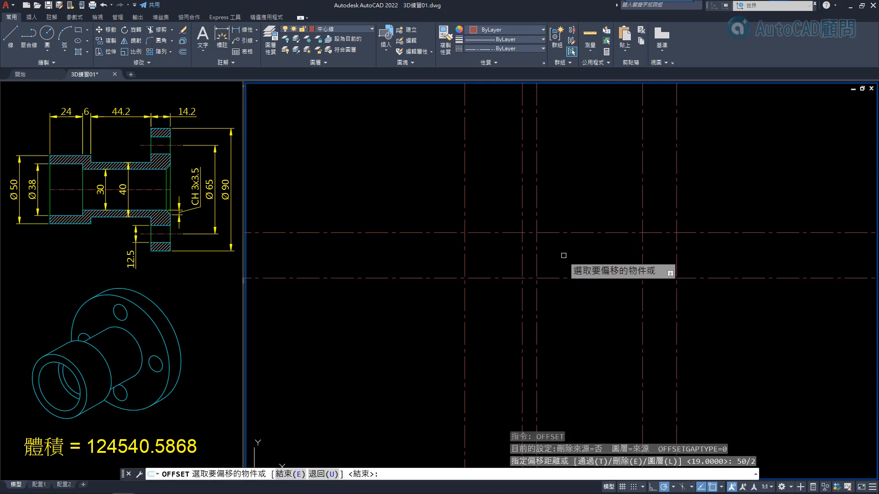
pyautogui.click(558, 277)
pyautogui.click(558, 217)
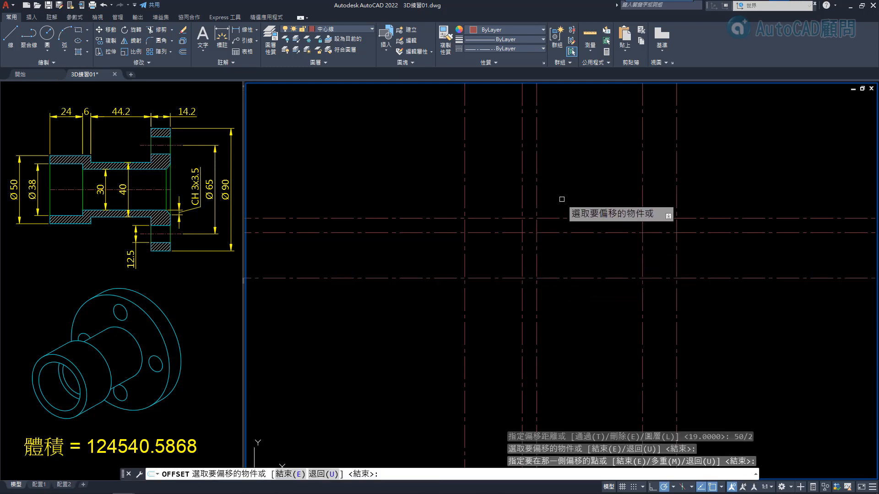
pyautogui.press('Escape')
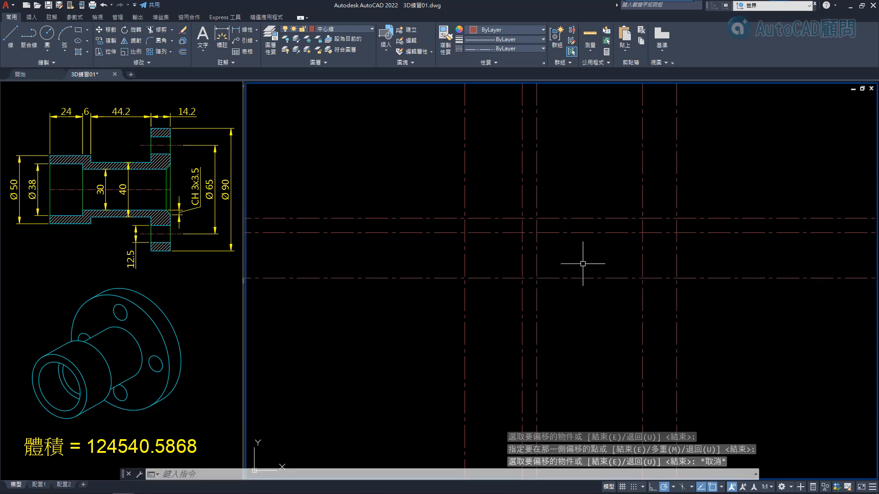
# Step: Offset the horizontal axis line upward by 30/2 for the radius of the through bore
pyautogui.write('OFFSET')
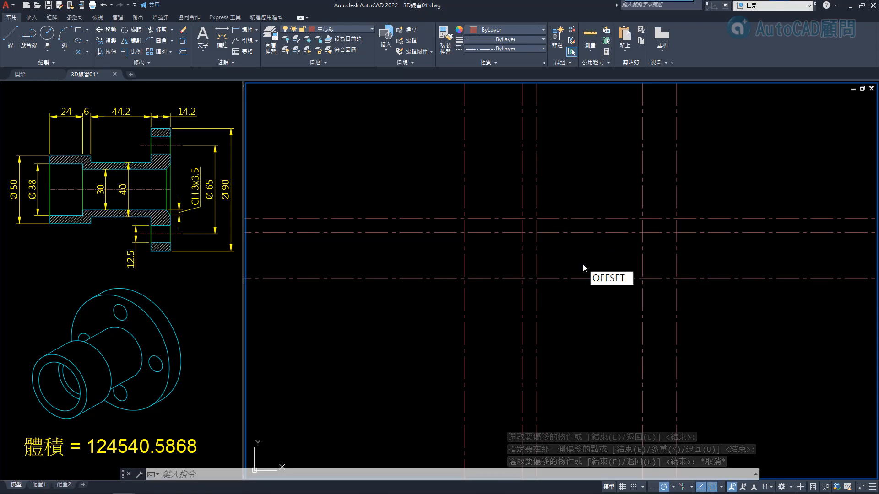
pyautogui.press('Return')
pyautogui.write('30/2')
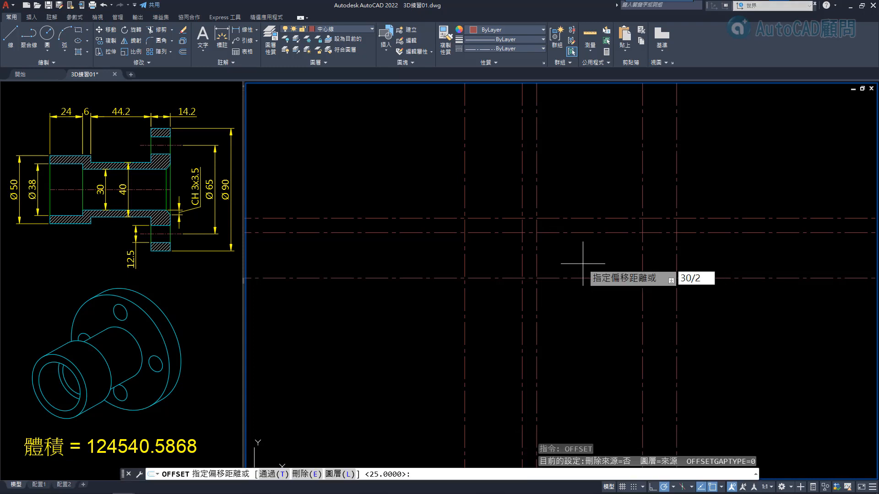
pyautogui.press('Return')
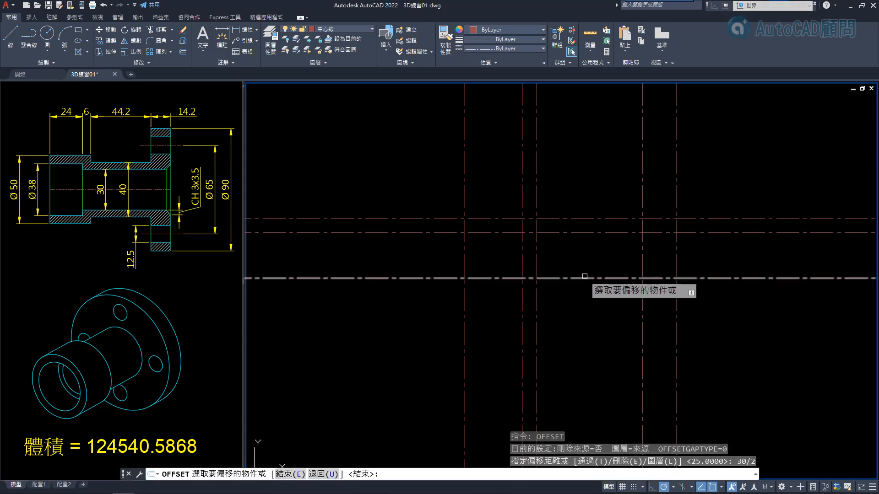
pyautogui.press('Return')
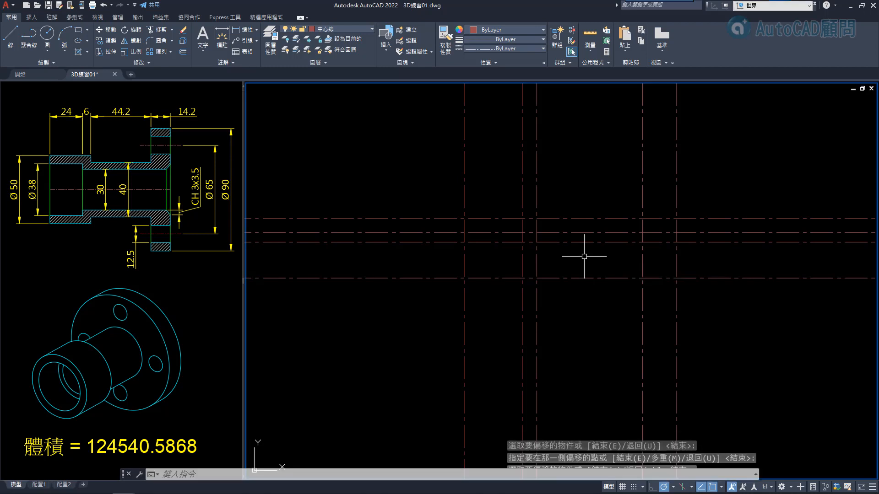
# Step: Offset the horizontal axis line upward by 40/2 for the outer radius of the tube's middle section
pyautogui.write('o')
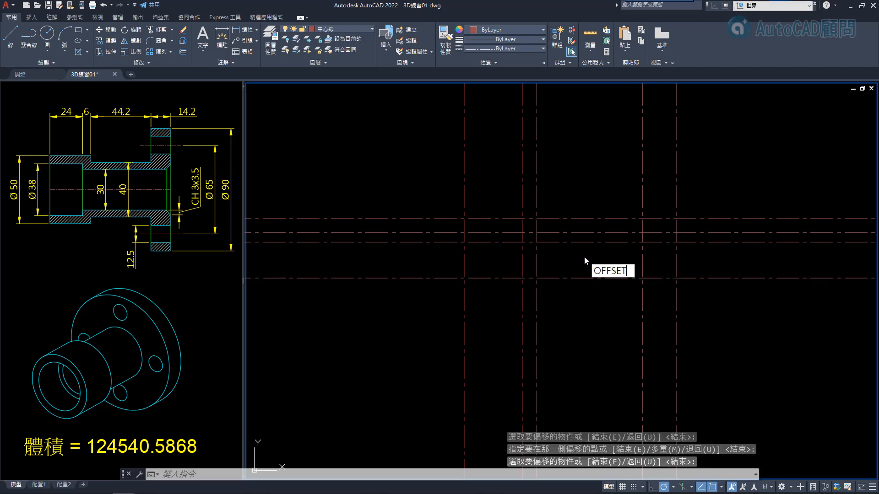
pyautogui.press('Return')
pyautogui.write('40')
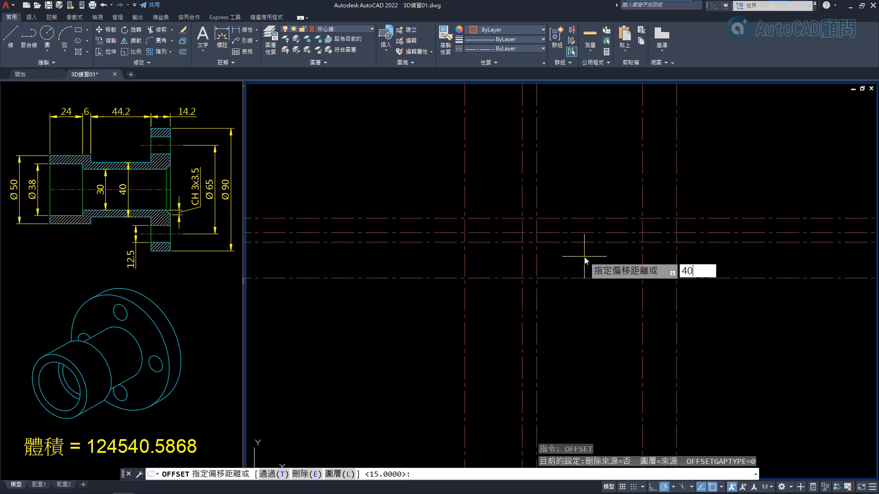
pyautogui.write('/2')
pyautogui.press('Return')
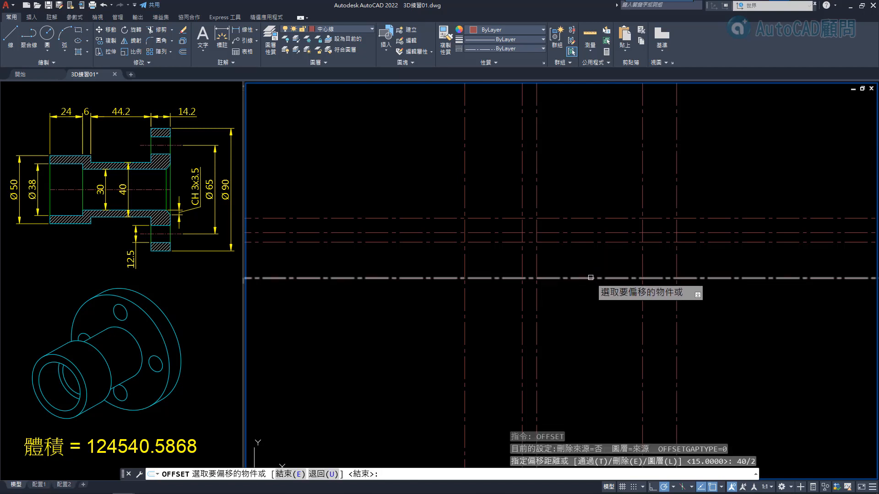
pyautogui.click(590, 278)
pyautogui.click(590, 257)
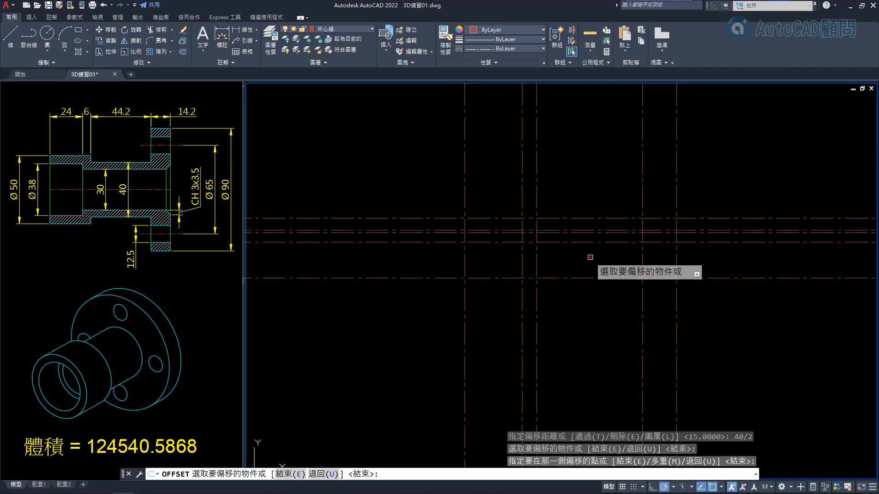
pyautogui.press('Return')
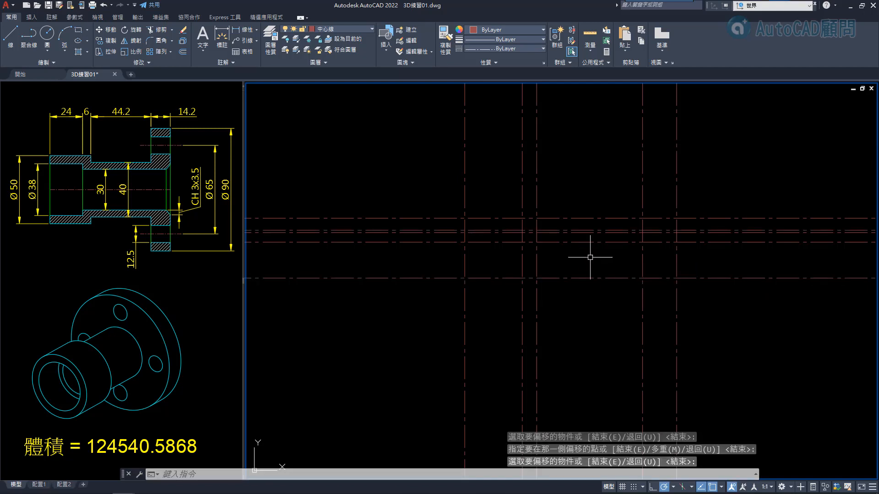
# Step: On the 幾何 layer, draw the outer contour polyline from the counterbore edge around the collar, along the middle section and up the flange's inner face
pyautogui.click(364, 27)
pyautogui.click(340, 68)
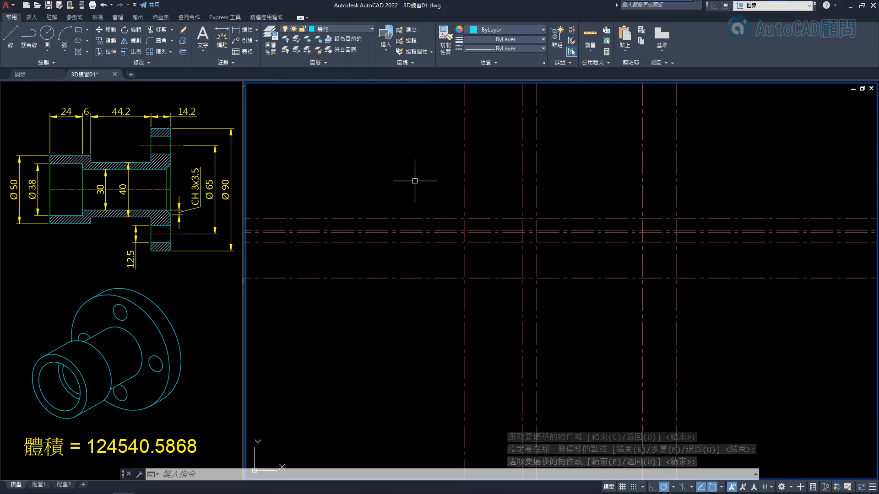
pyautogui.write('P')
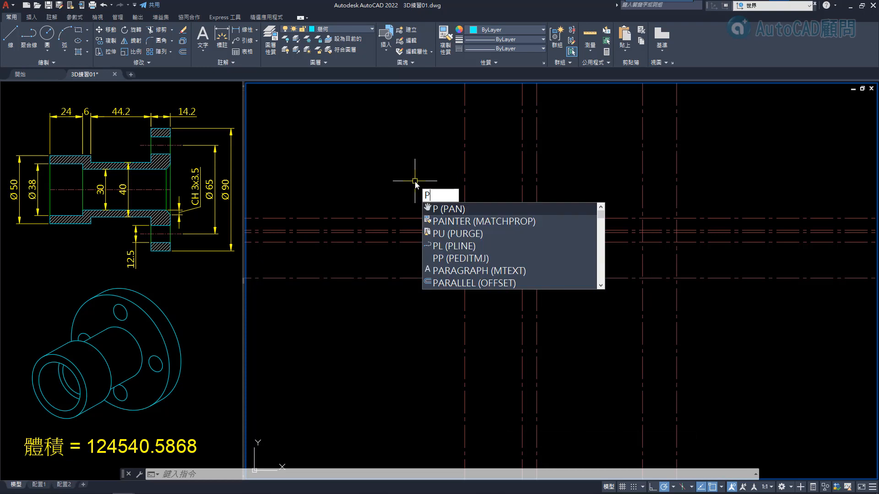
pyautogui.write('L')
pyautogui.press('Return')
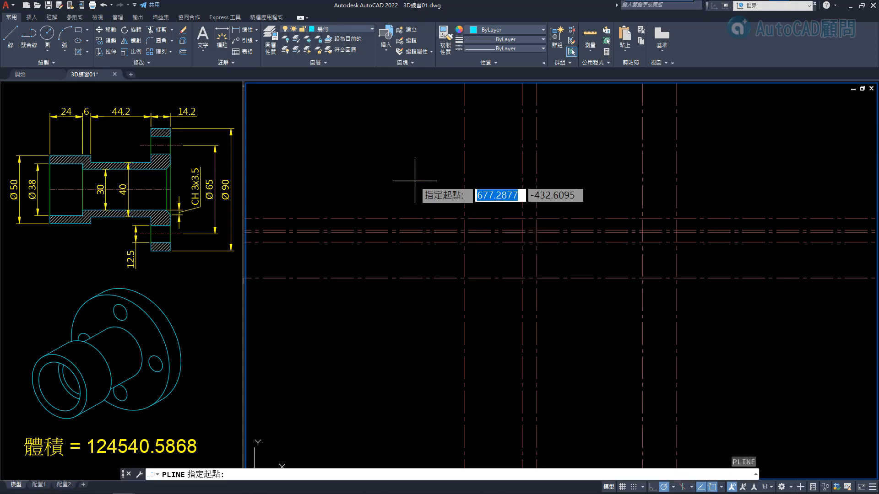
pyautogui.click(465, 231)
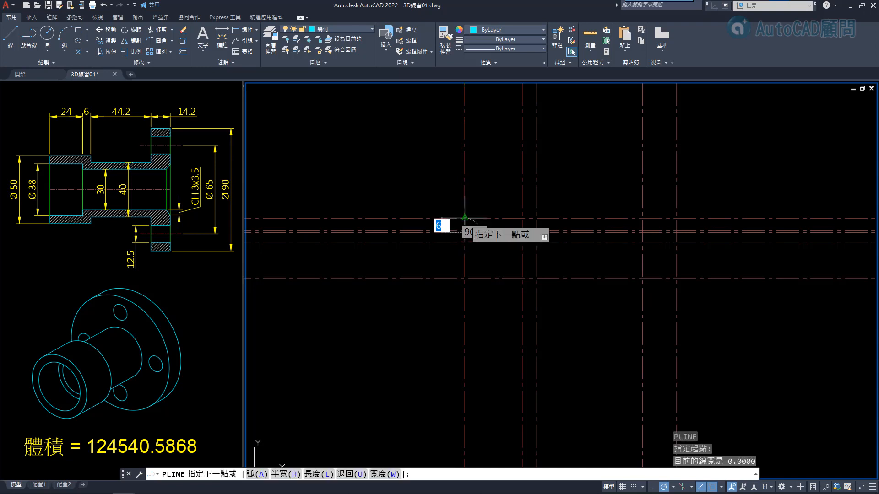
pyautogui.click(465, 218)
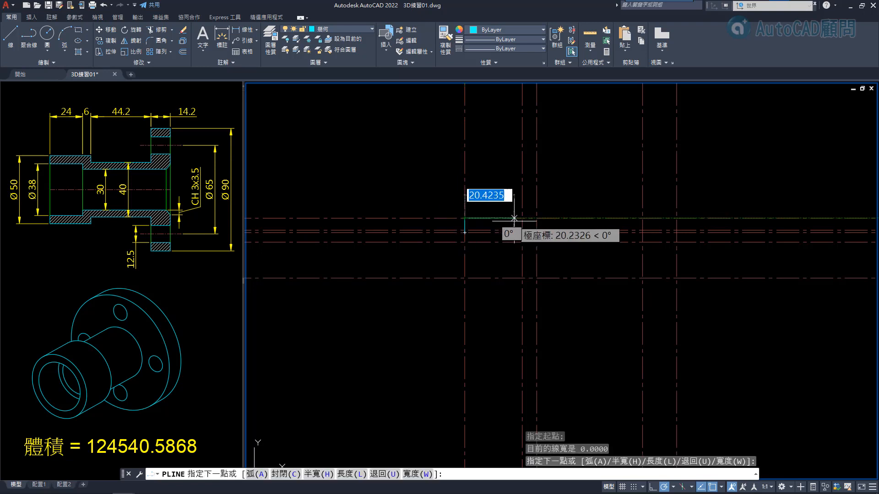
pyautogui.click(537, 219)
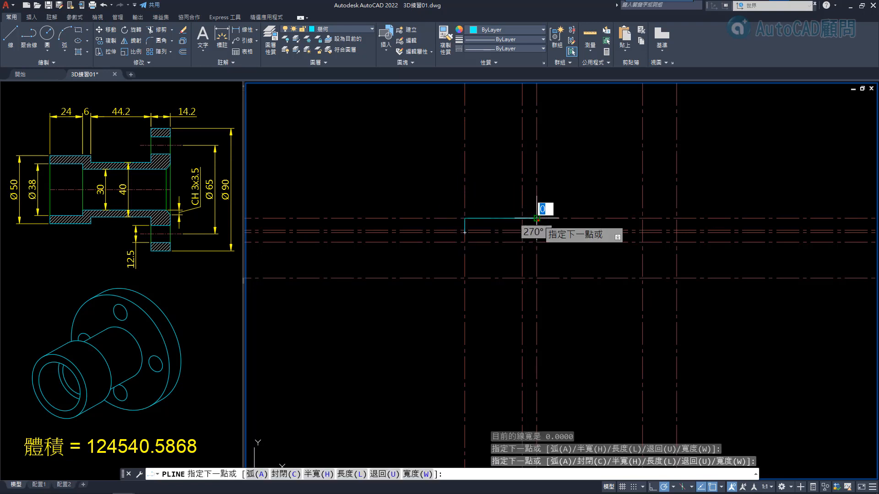
pyautogui.click(536, 230)
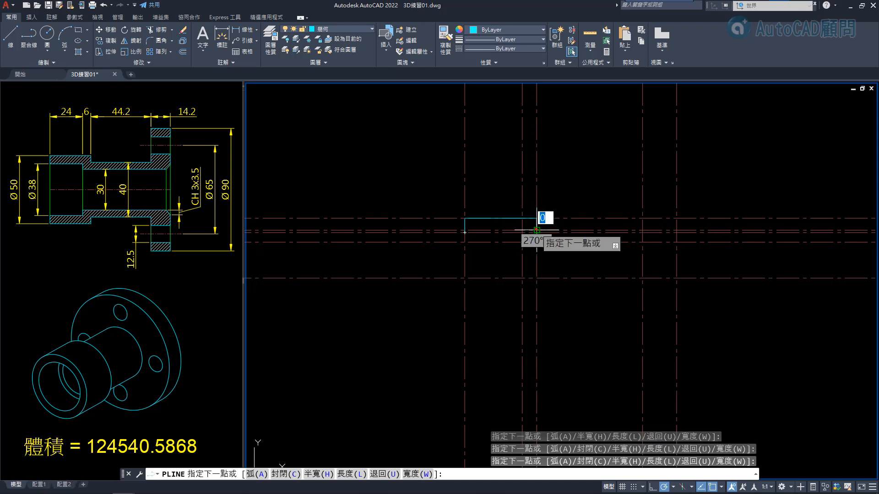
pyautogui.click(643, 230)
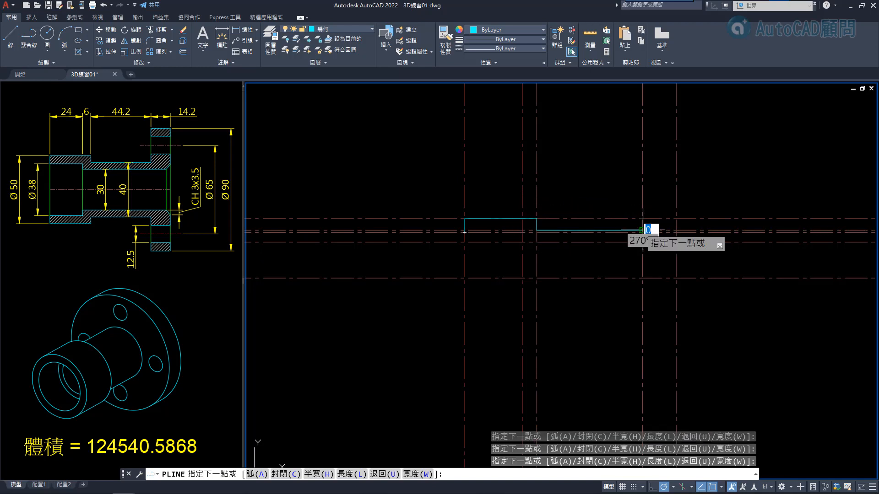
pyautogui.click(643, 145)
pyautogui.press('Escape')
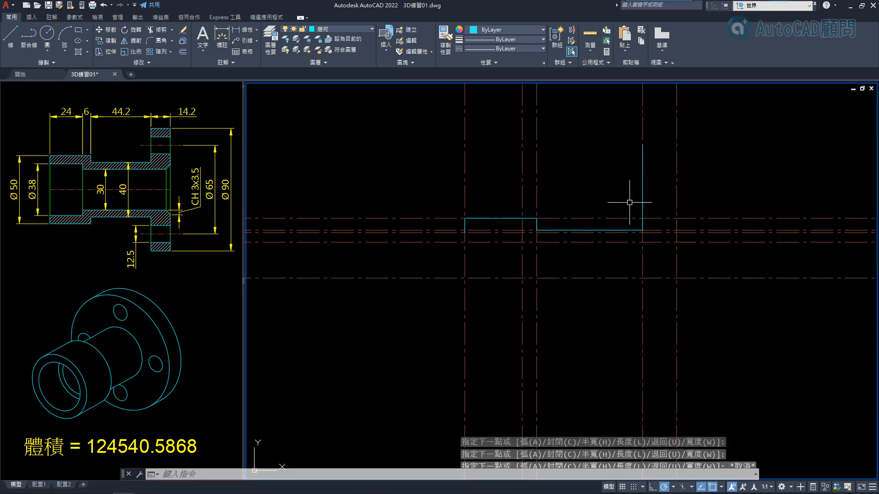
# Step: Draw the inner contour polyline from the same start along the counterbore, down to the through bore and up the flange's outer face
pyautogui.write('PL')
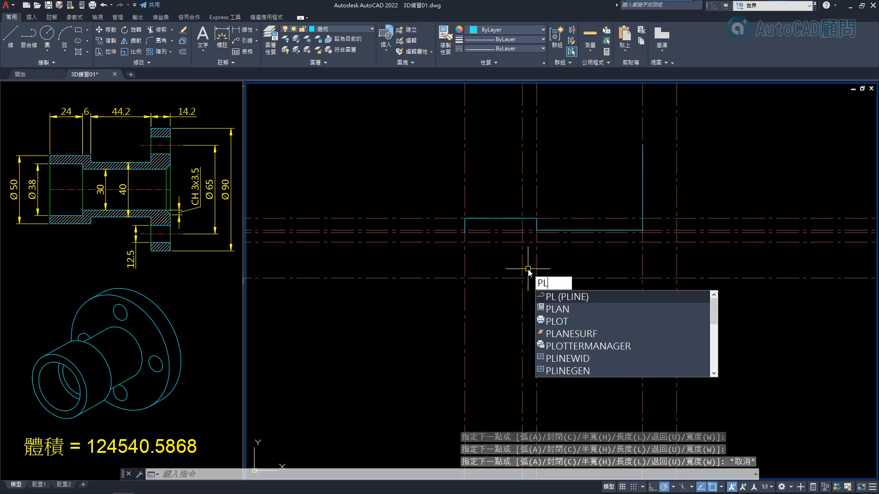
pyautogui.press('Return')
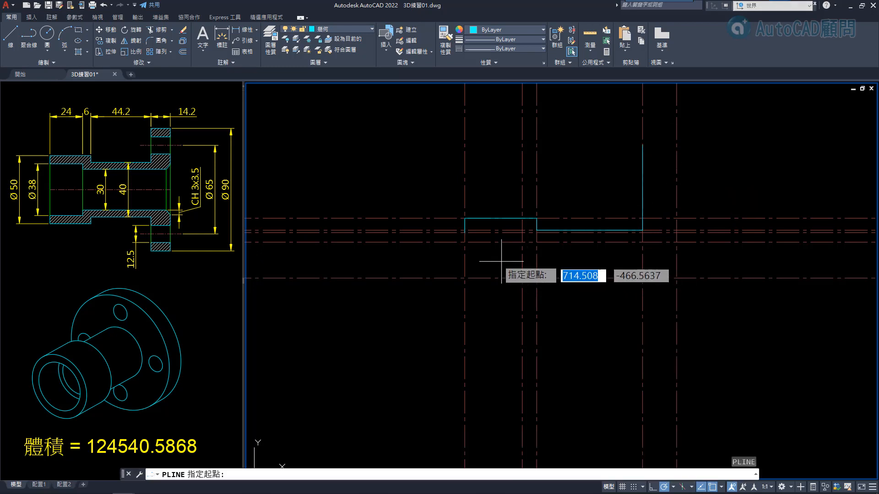
pyautogui.click(465, 232)
pyautogui.click(523, 233)
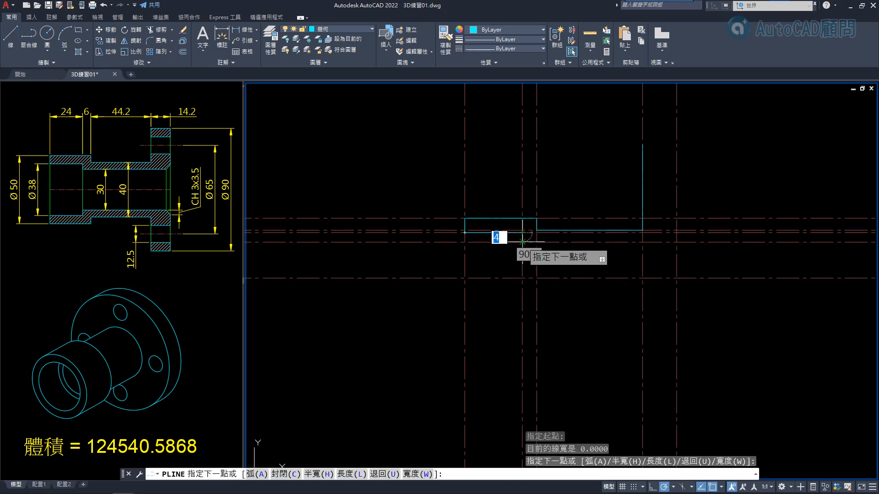
pyautogui.click(523, 242)
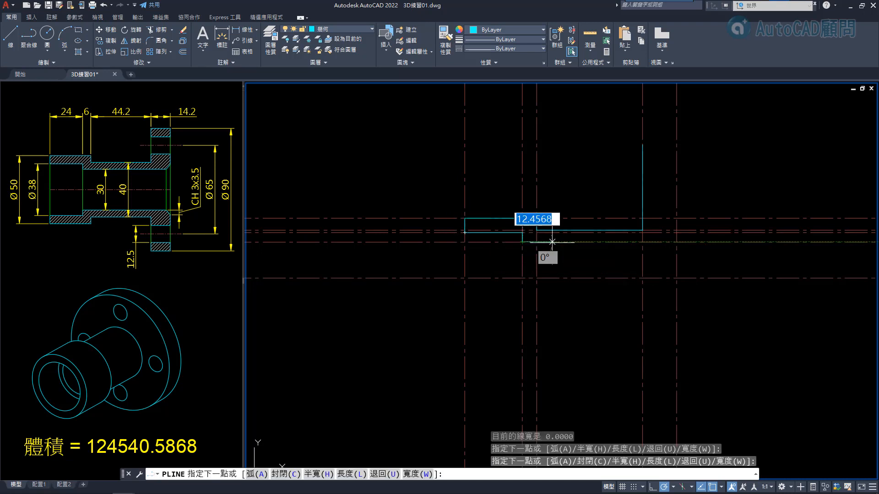
pyautogui.click(677, 241)
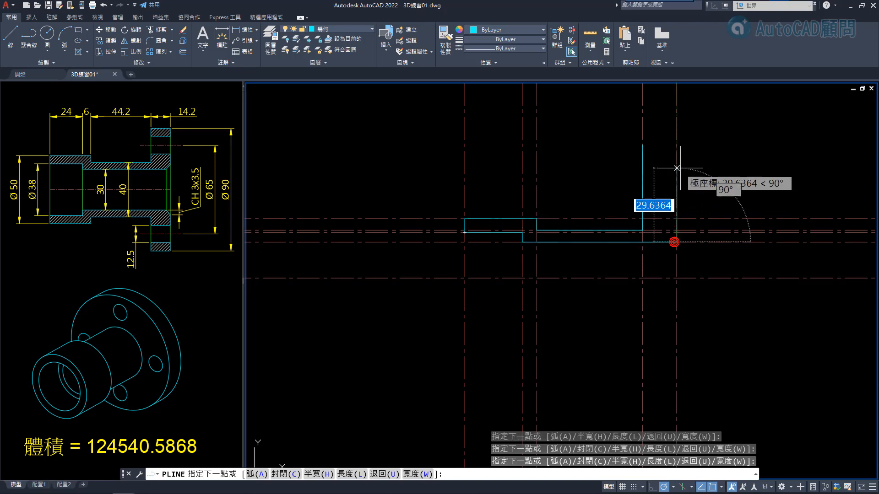
pyautogui.click(677, 126)
pyautogui.press('Escape')
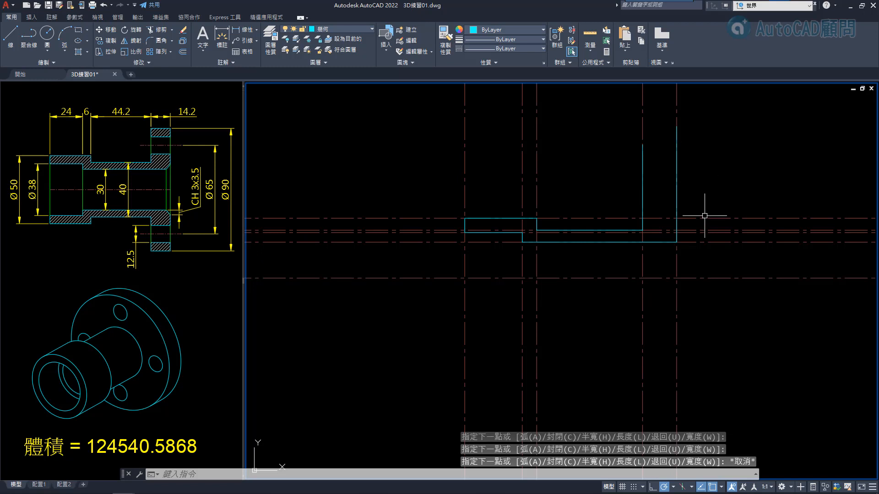
# Step: Offset the horizontal axis line upward by 90/2 for the flange's outer radius
pyautogui.write('o')
pyautogui.press('Return')
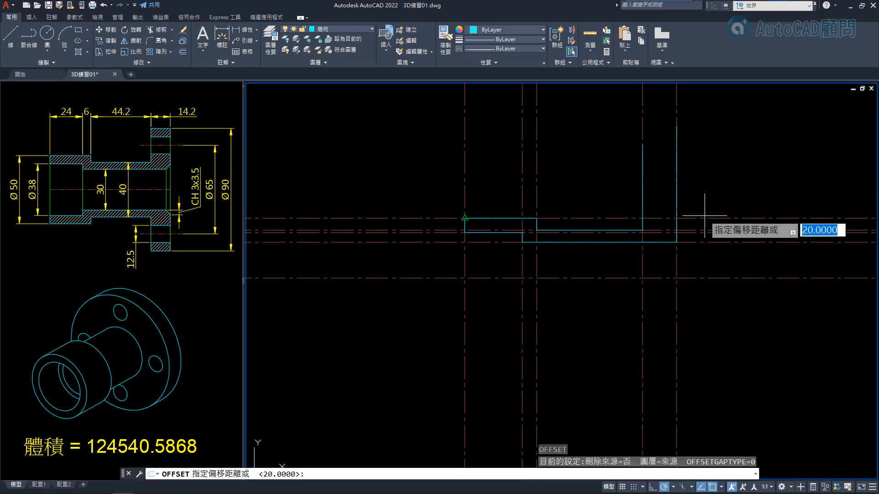
pyautogui.write('90')
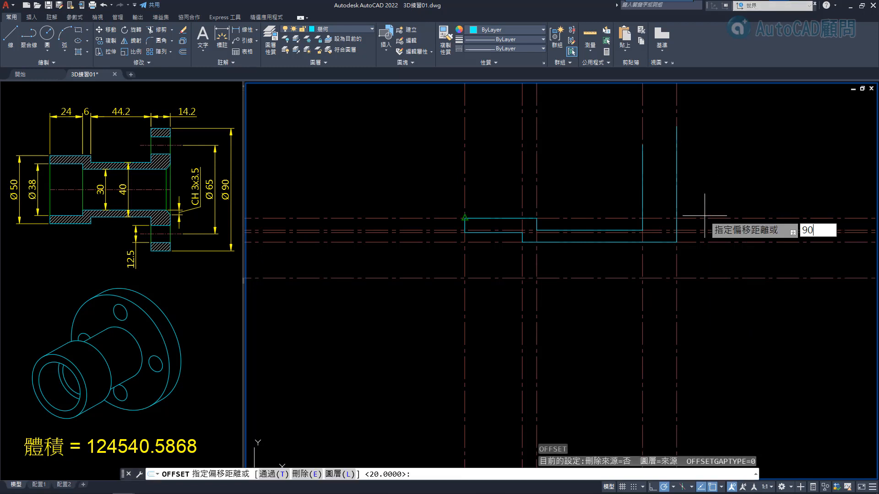
pyautogui.write('/2')
pyautogui.press('Return')
pyautogui.click(703, 278)
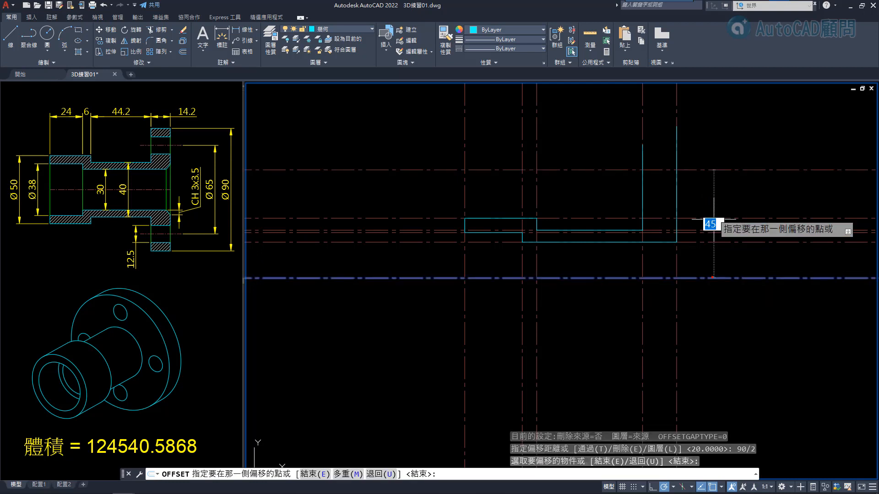
pyautogui.click(714, 200)
pyautogui.press('Escape')
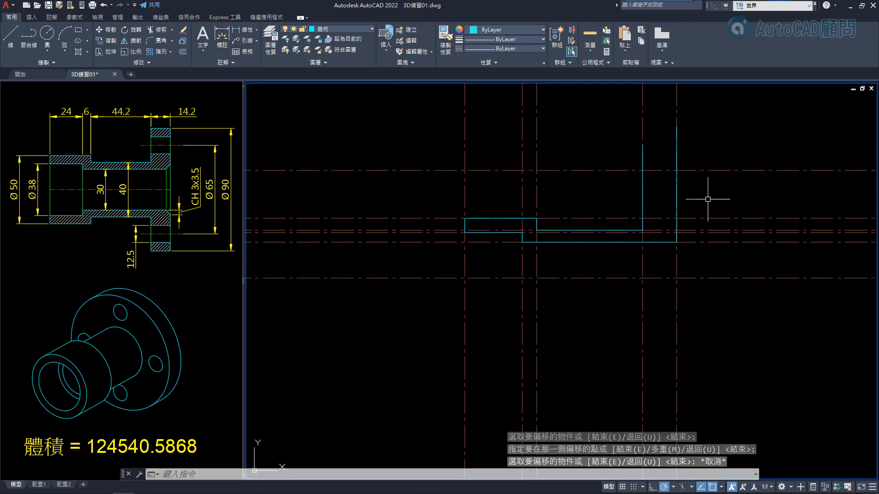
# Step: Draw a line along the flange's outer radius construction line between the two flange faces
pyautogui.write('L')
pyautogui.press('Return')
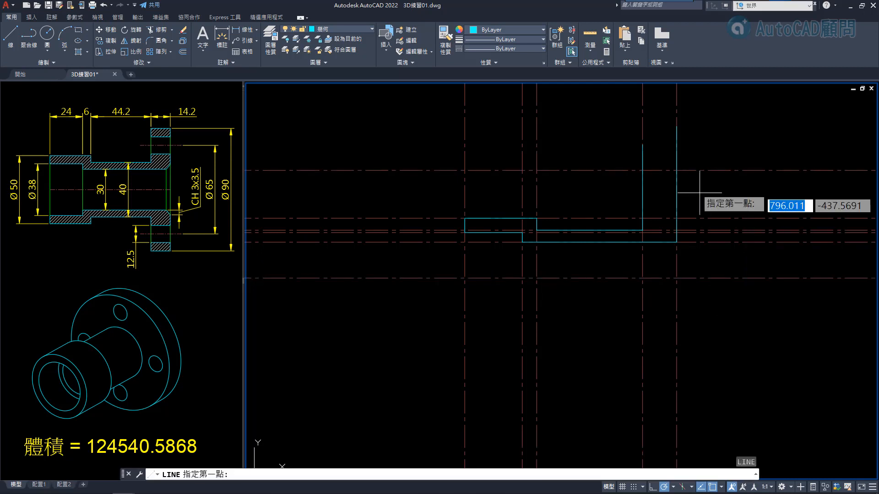
pyautogui.click(676, 170)
pyautogui.click(643, 170)
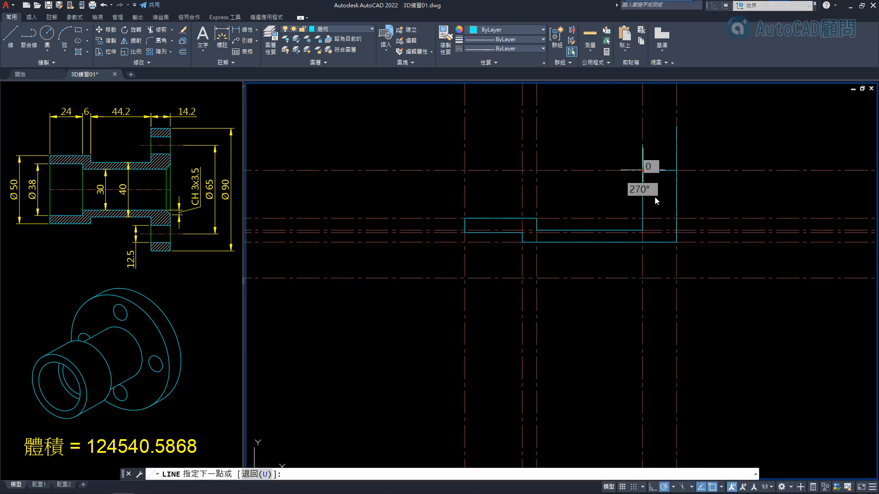
pyautogui.press('Escape')
pyautogui.write('F')
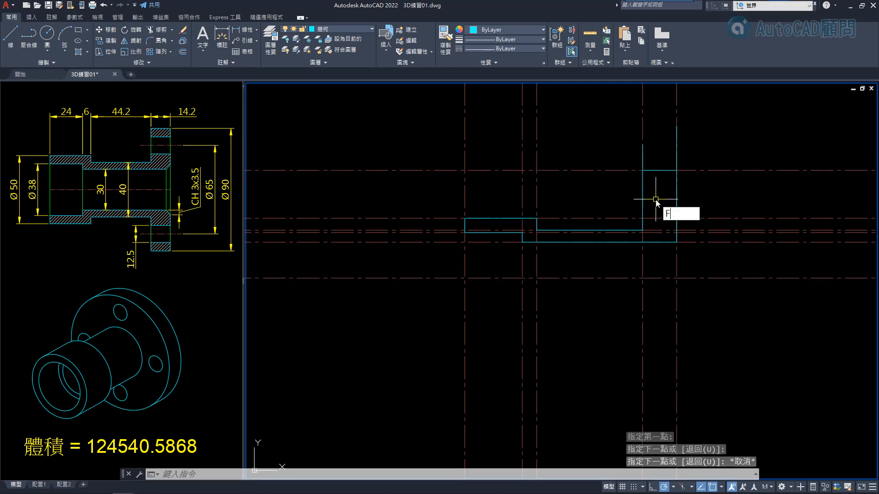
pyautogui.press('Return')
pyautogui.click(644, 188)
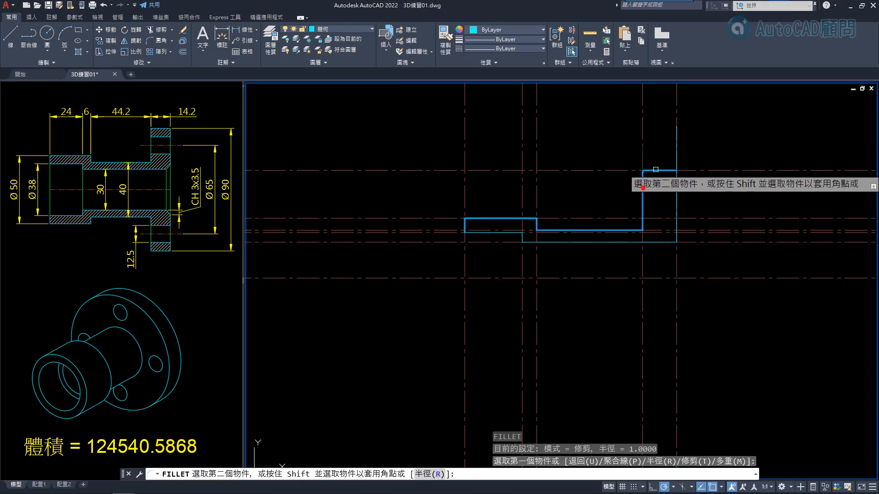
pyautogui.press('Escape')
# Step: Fillet the outer contour polyline and the flange's top line with radius 0 to form a sharp corner
pyautogui.write('F')
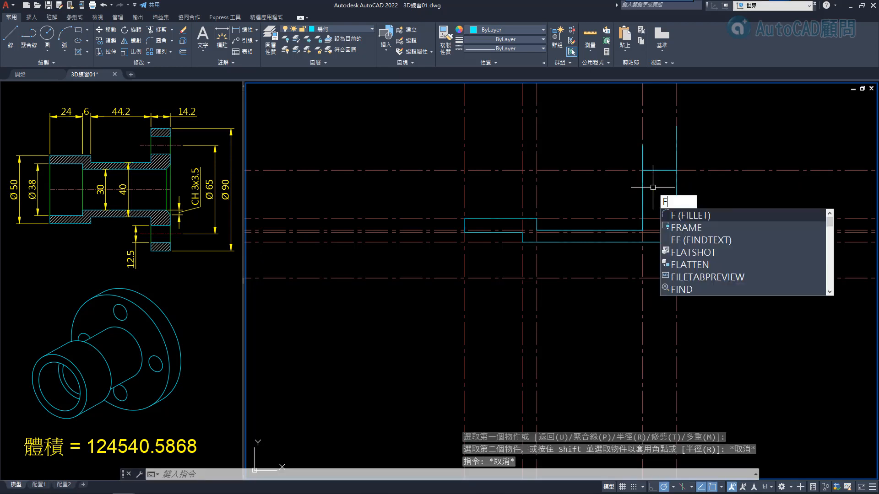
pyautogui.press('Return')
pyautogui.write('R')
pyautogui.press('Return')
pyautogui.write('0')
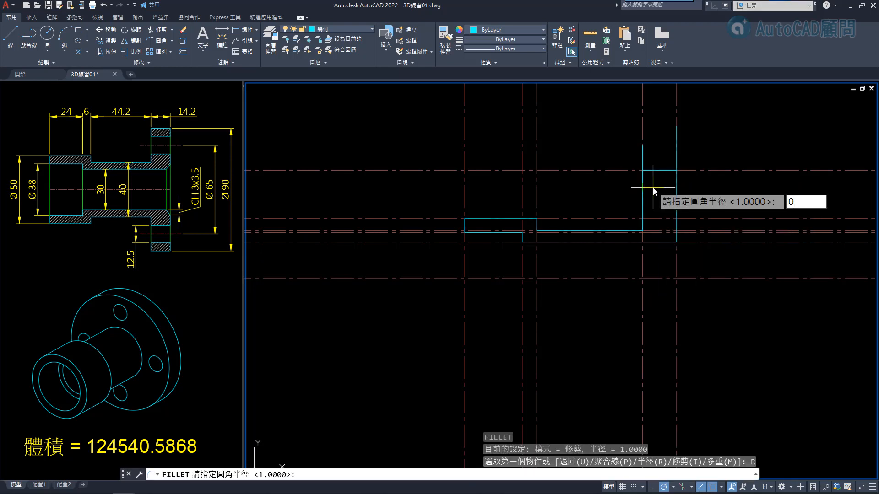
pyautogui.press('Return')
pyautogui.click(642, 185)
pyautogui.click(651, 171)
# Step: Close the other upper flange corner with the same fillet, then check that the profile selects as one polyline
pyautogui.press('Return')
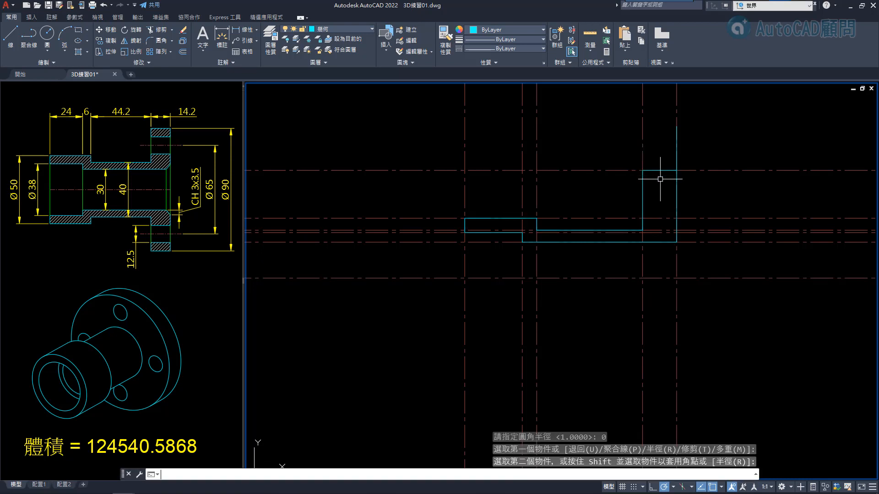
pyautogui.click(659, 171)
pyautogui.click(677, 178)
pyautogui.press('Escape')
pyautogui.click(677, 188)
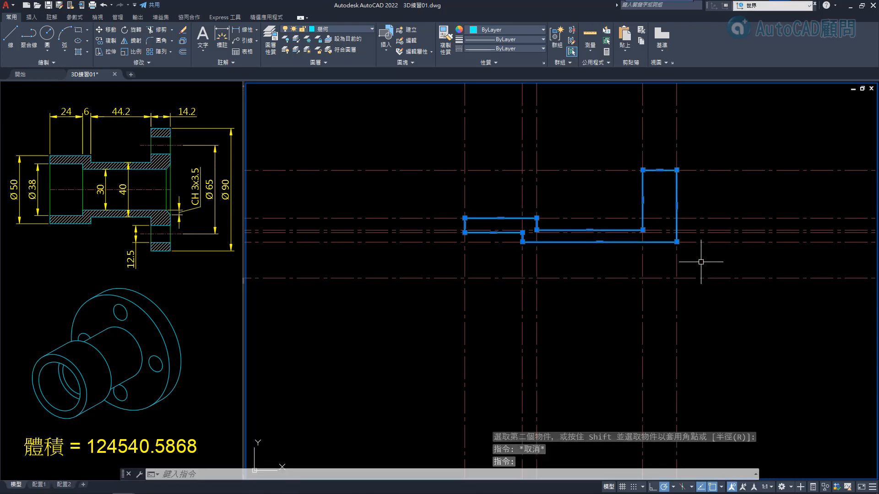
pyautogui.press('Escape')
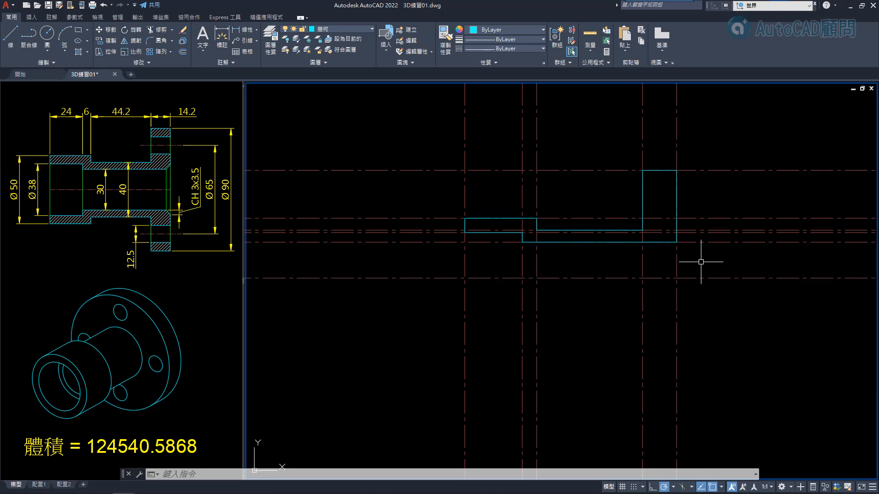
# Step: Erase the construction lines, keeping only the horizontal axis and the vertical line at the flange's outer face
pyautogui.write('E')
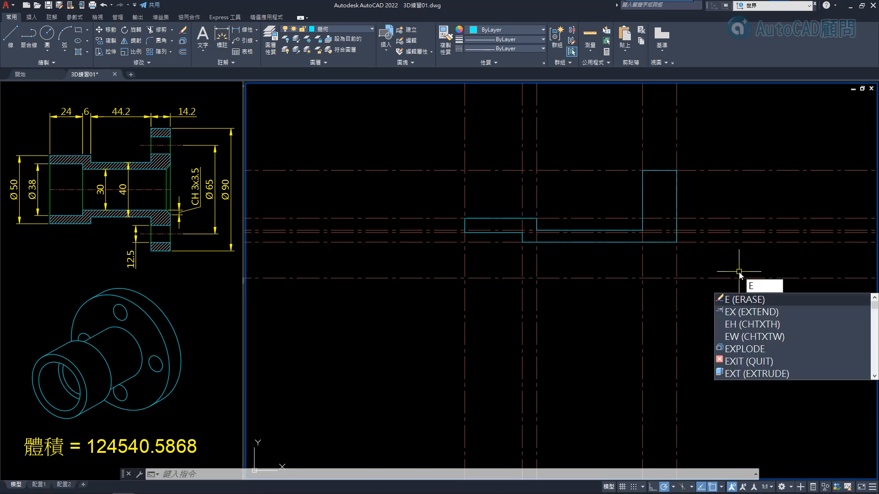
pyautogui.press('Return')
pyautogui.click(732, 255)
pyautogui.click(702, 167)
pyautogui.click(707, 149)
pyautogui.click(504, 125)
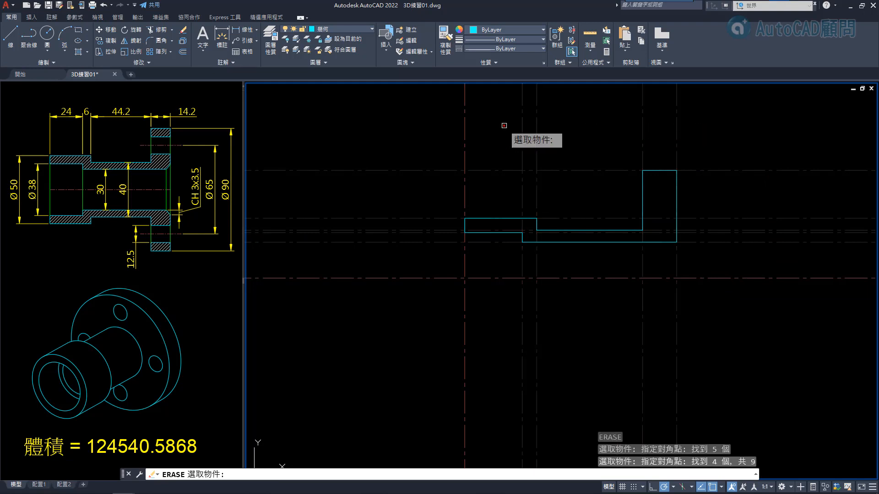
pyautogui.keyDown('shift'); pyautogui.click(676, 155); pyautogui.keyUp('shift')
pyautogui.click(490, 159)
pyautogui.click(431, 142)
pyautogui.press('Return')
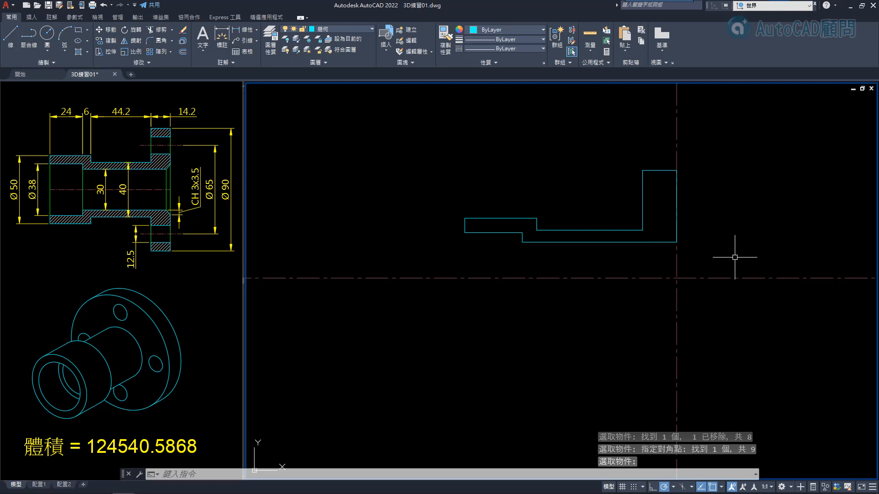
# Step: Chamfer the profile's corner between the bore line and the flange's outer face, with distances 3 and 3.5
pyautogui.write('CHA')
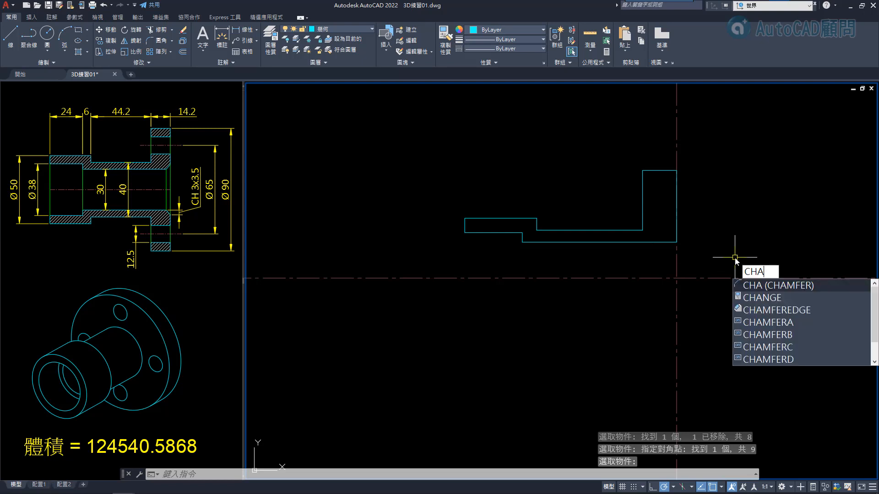
pyautogui.press('Return')
pyautogui.write('D')
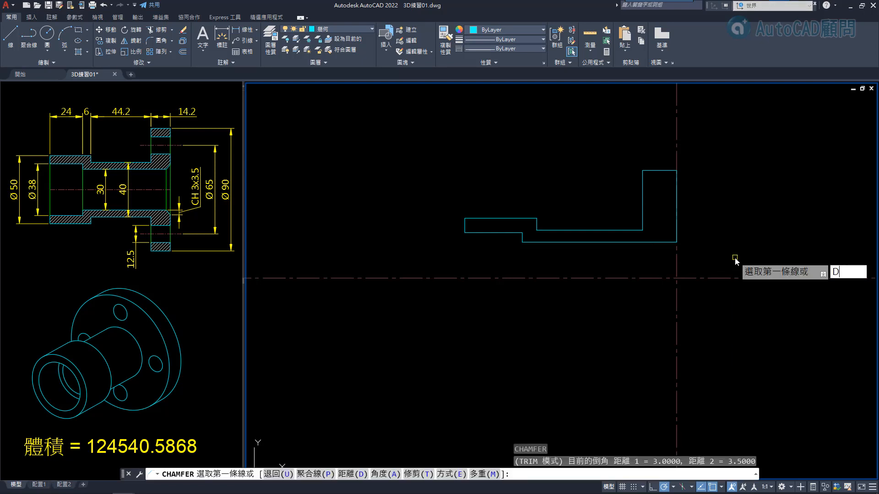
pyautogui.press('Return')
pyautogui.write('3')
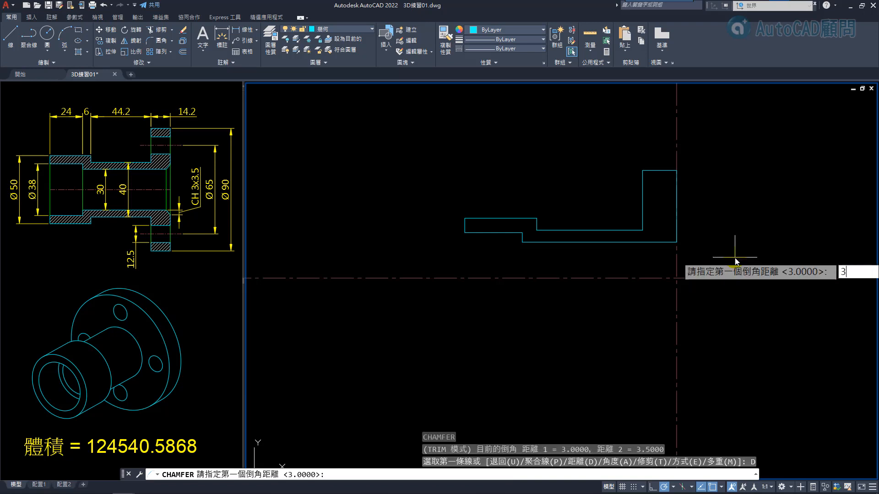
pyautogui.press('Return')
pyautogui.write('3.5')
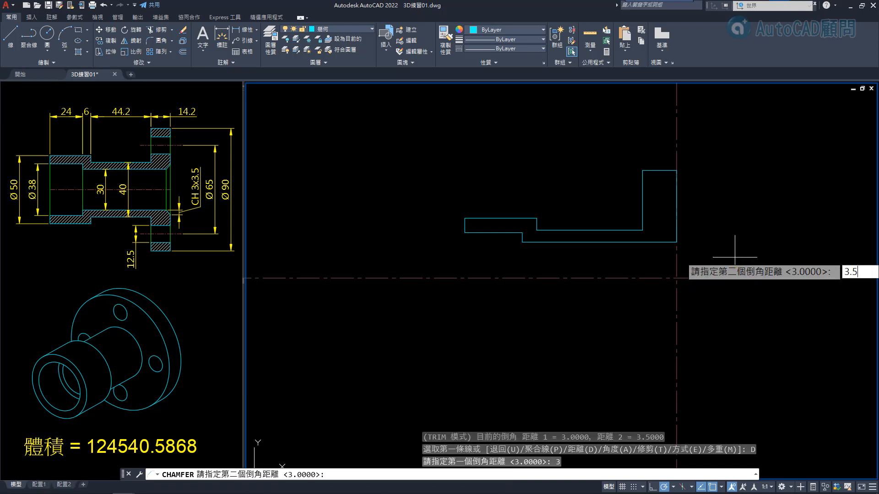
pyautogui.press('Return')
pyautogui.click(670, 242)
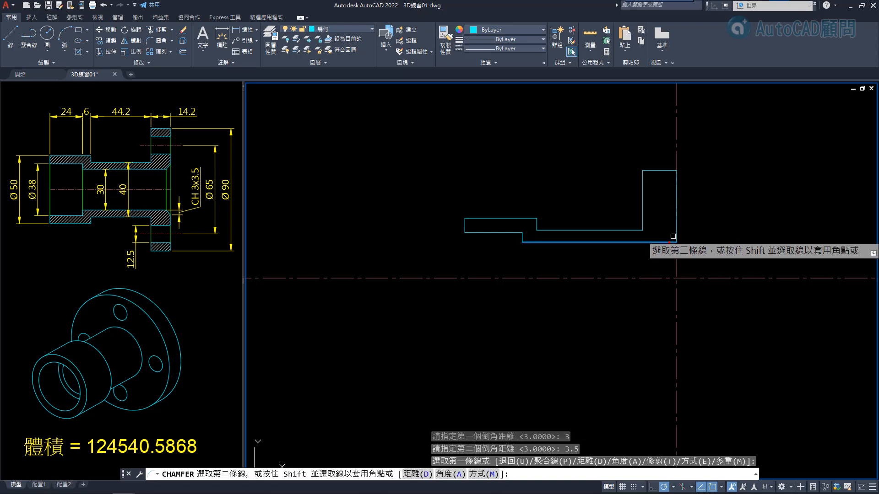
pyautogui.click(676, 232)
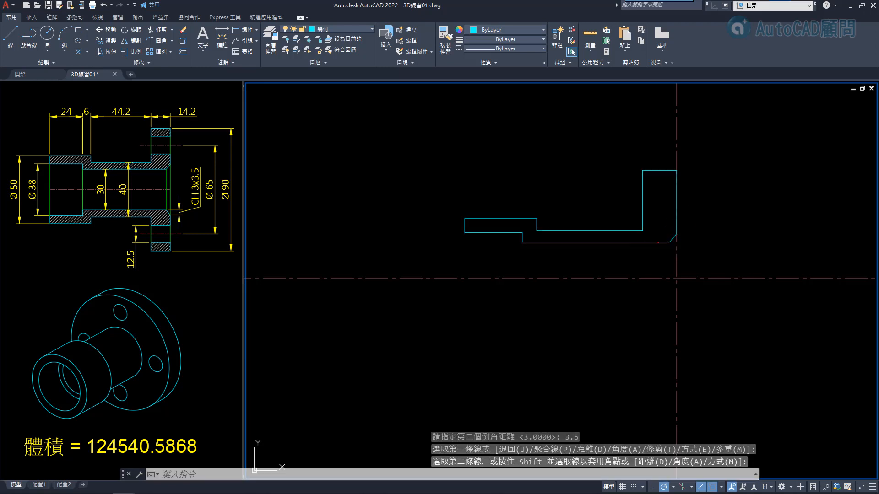
pyautogui.click(657, 241)
pyautogui.press('Escape')
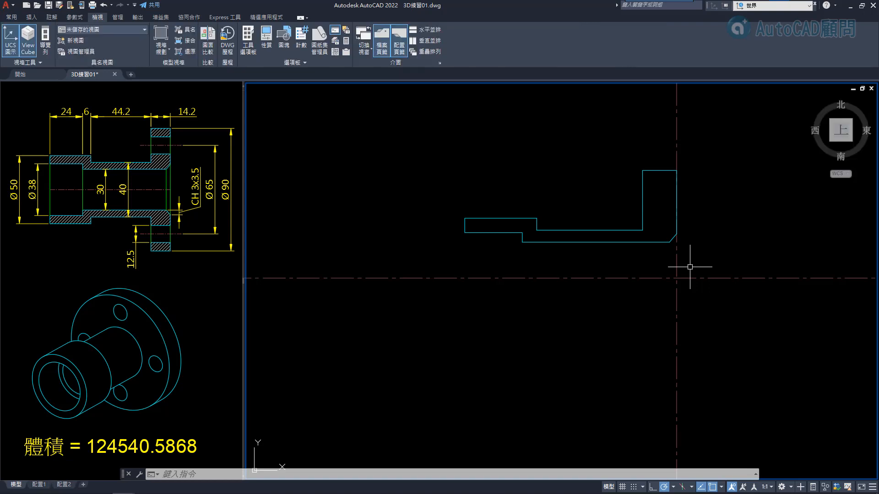
# Step: Revolve the closed half-section profile 360 degrees about the horizontal centre axis into a solid
pyautogui.keyDown('shift'); pyautogui.moveTo(731, 319); pyautogui.dragTo(641, 236, button='middle'); pyautogui.keyUp('shift')
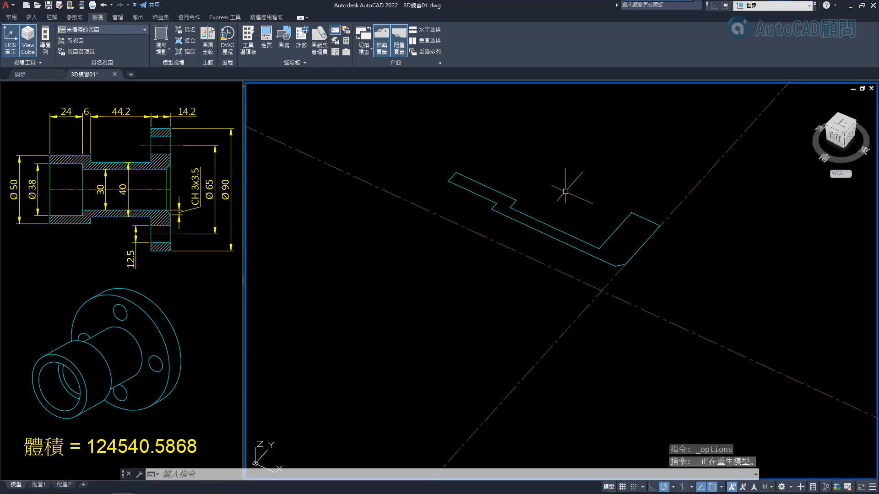
pyautogui.write('REV')
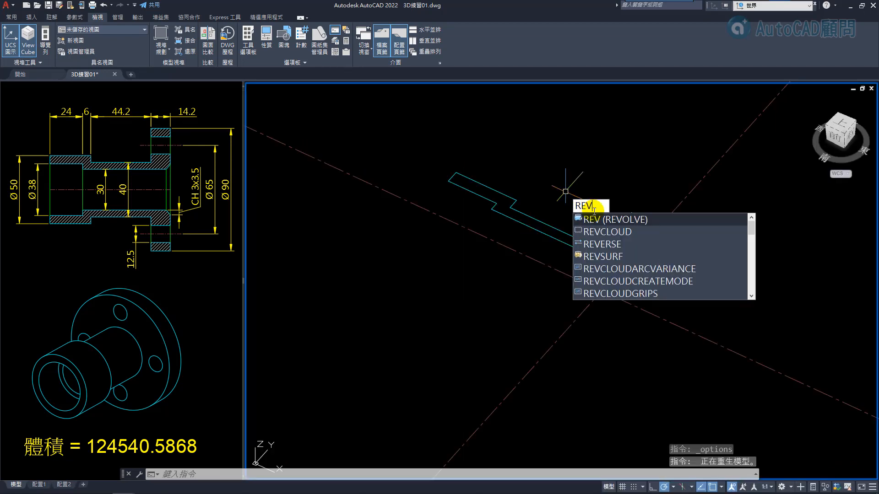
pyautogui.press('Return')
pyautogui.click(581, 237)
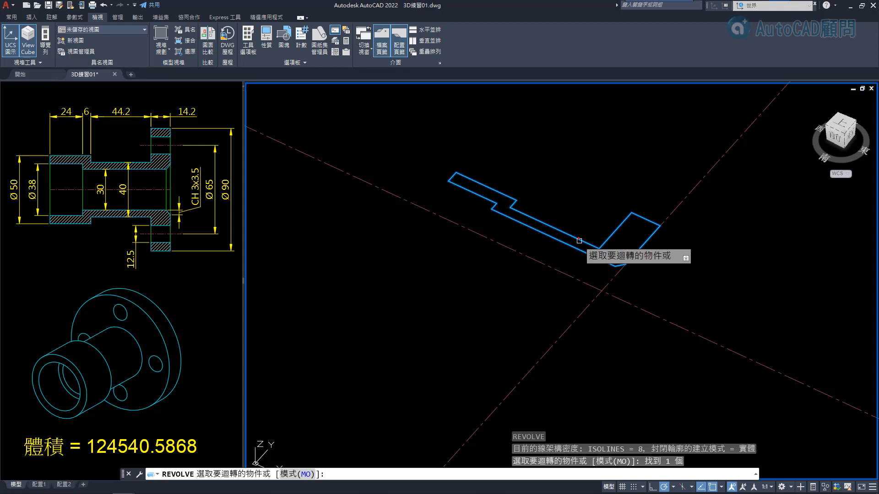
pyautogui.press('Return')
pyautogui.click(600, 290)
pyautogui.click(522, 252)
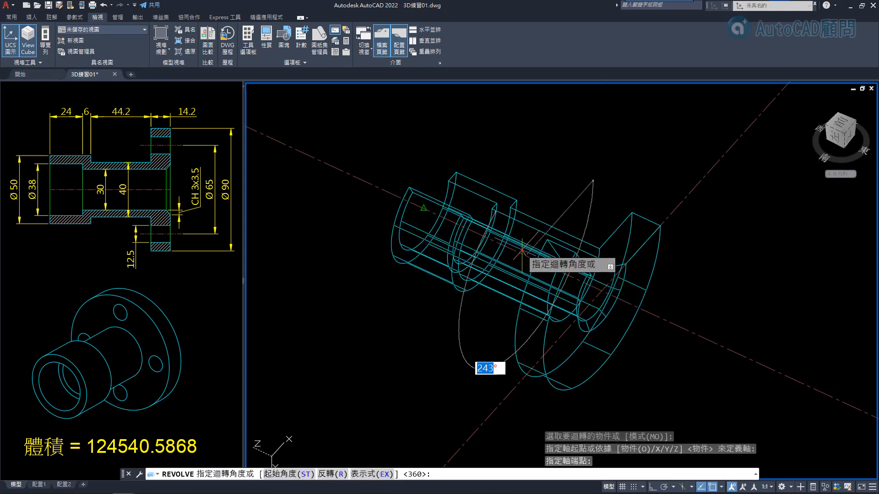
pyautogui.write('360')
pyautogui.press('Return')
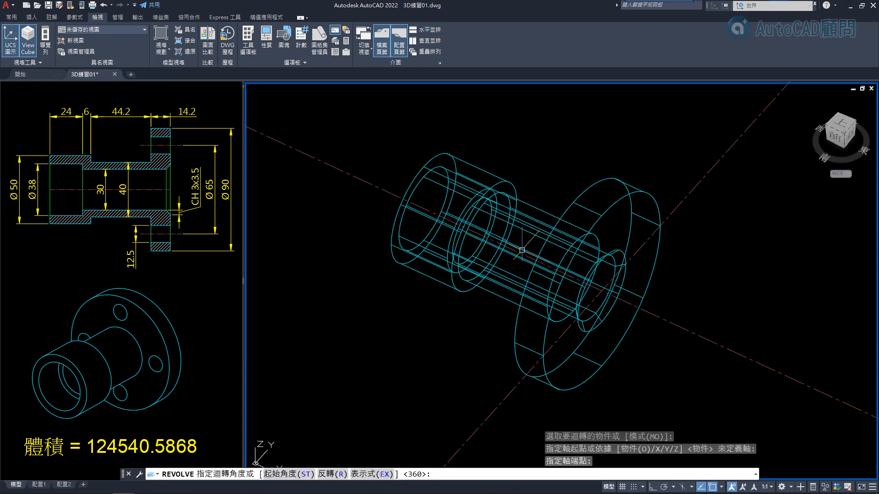
# Step: Place the UCS at the centre of the flange's outer face, with its X axis along the construction line on that face
pyautogui.keyDown('shift'); pyautogui.moveTo(595, 286); pyautogui.dragTo(604, 268, button='middle'); pyautogui.keyUp('shift')
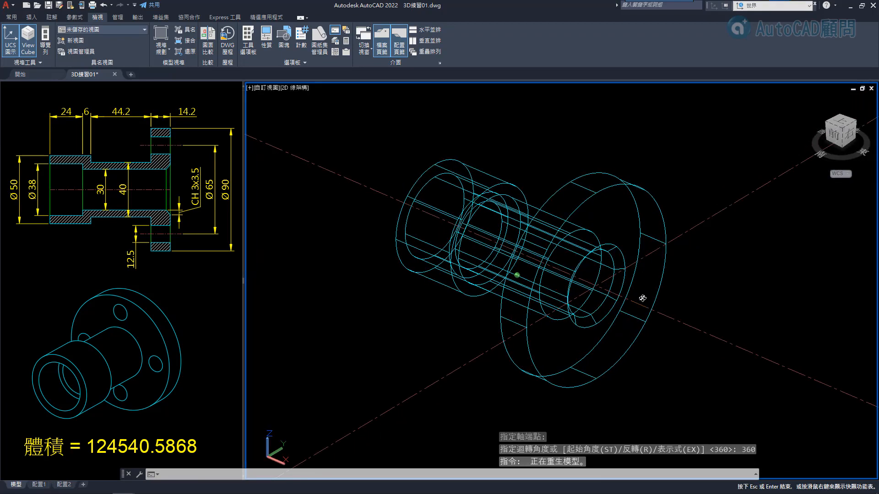
pyautogui.keyDown('shift'); pyautogui.moveTo(643, 298); pyautogui.dragTo(666, 297, button='middle'); pyautogui.keyUp('shift')
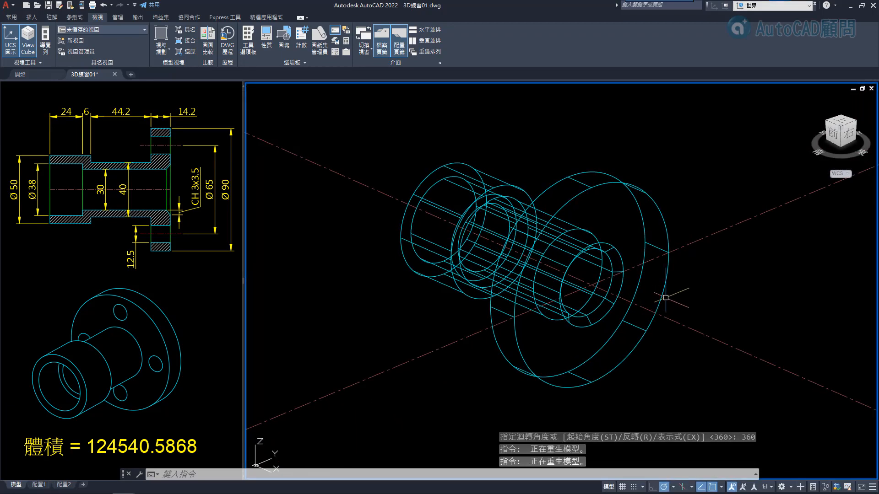
pyautogui.write('S')
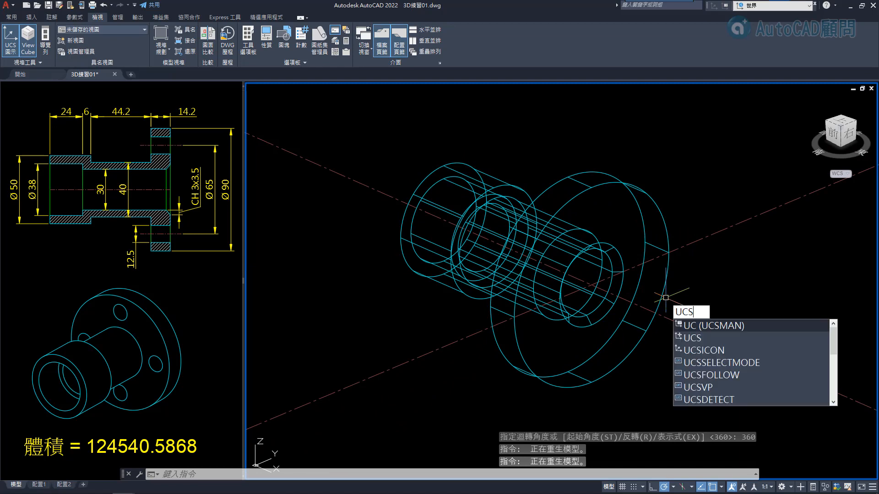
pyautogui.press('Return')
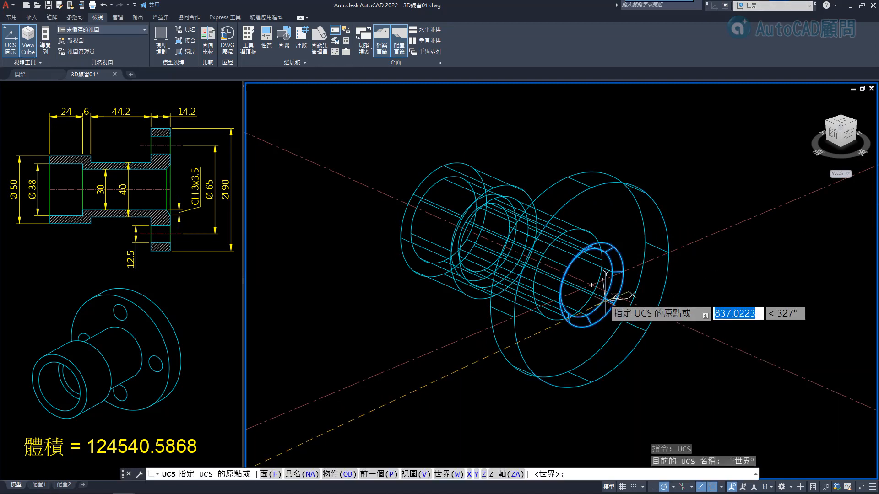
pyautogui.click(592, 284)
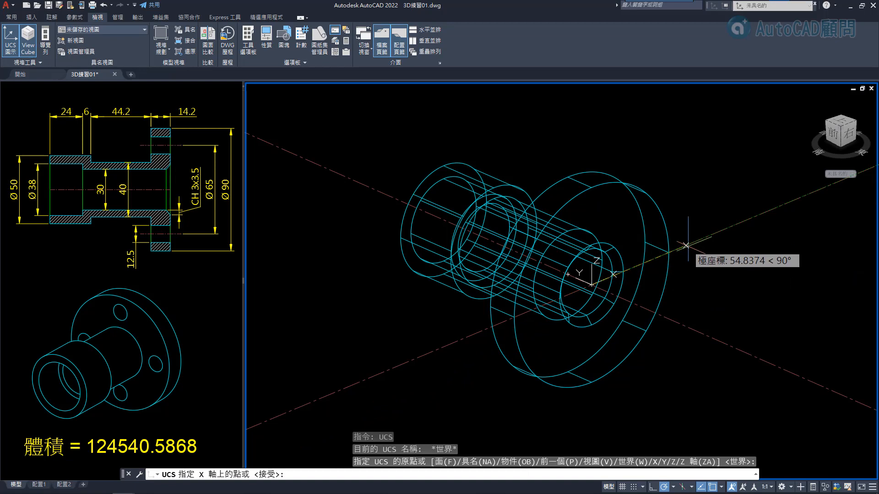
pyautogui.click(682, 250)
pyautogui.press('Return')
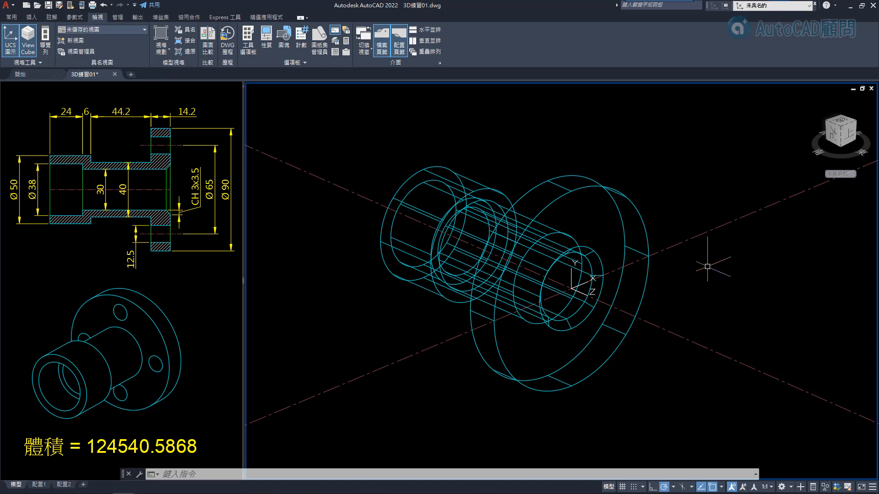
# Step: Draw a bolt circle of diameter 65 centred on the UCS origin at the flange's outer face
pyautogui.write('C')
pyautogui.write('c')
pyautogui.press('Return')
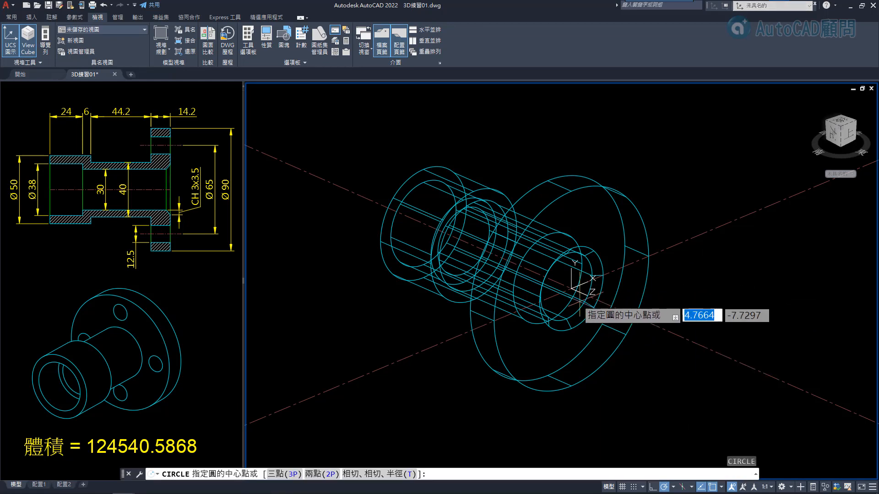
pyautogui.click(579, 275)
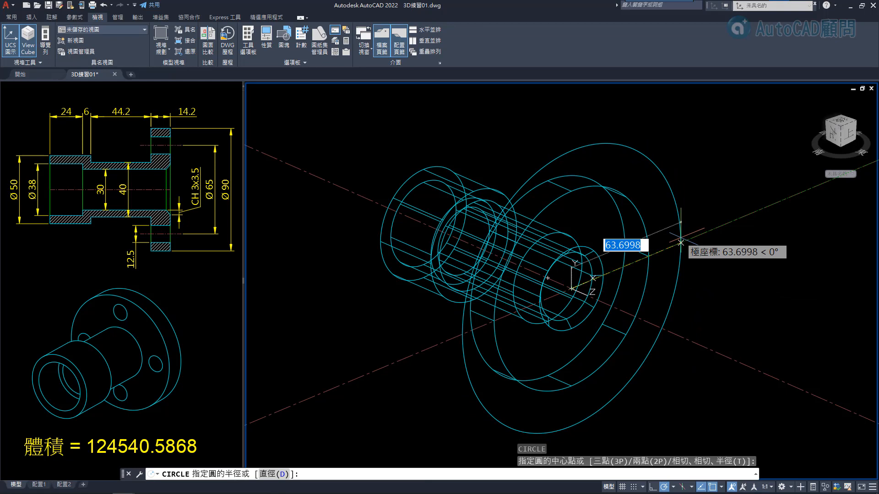
pyautogui.write('D')
pyautogui.press('Return')
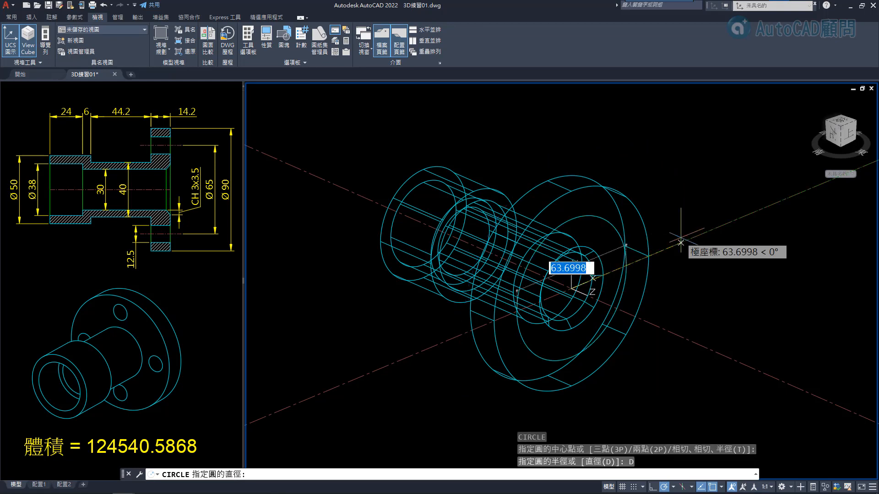
pyautogui.write('65')
pyautogui.press('Return')
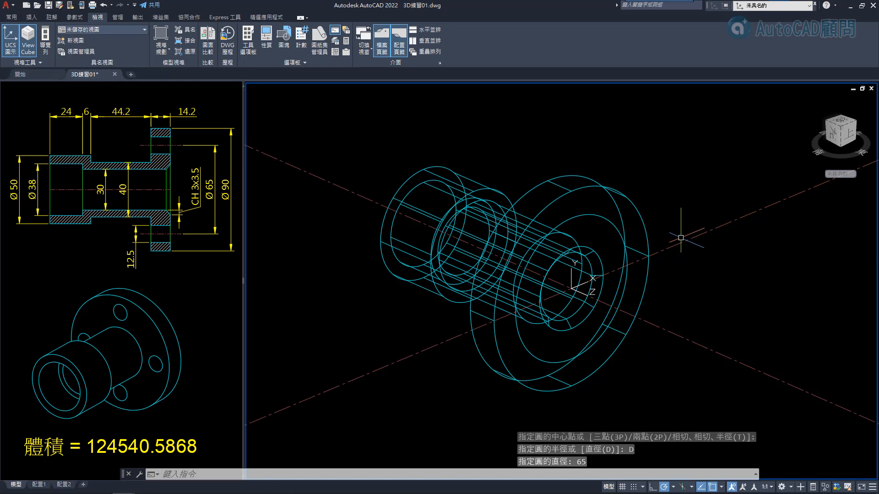
# Step: Draw a hole circle of diameter 12.5 centred on the upper quadrant of the bolt circle
pyautogui.write('C')
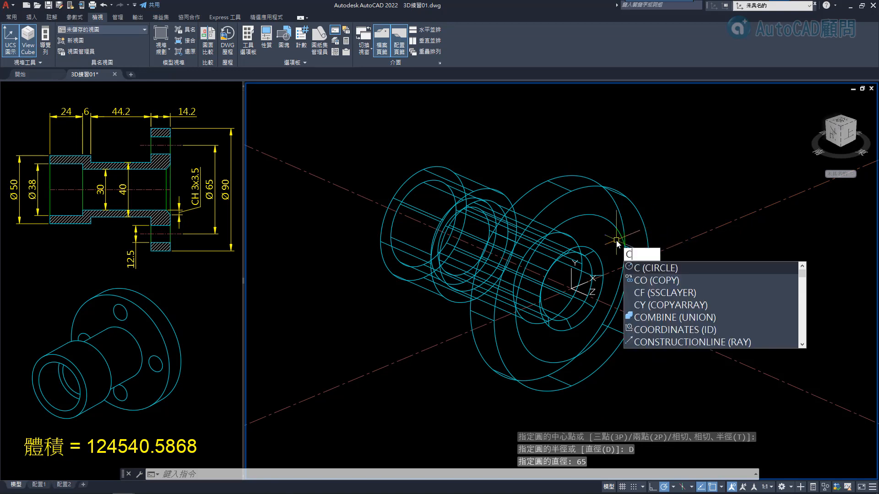
pyautogui.press('Return')
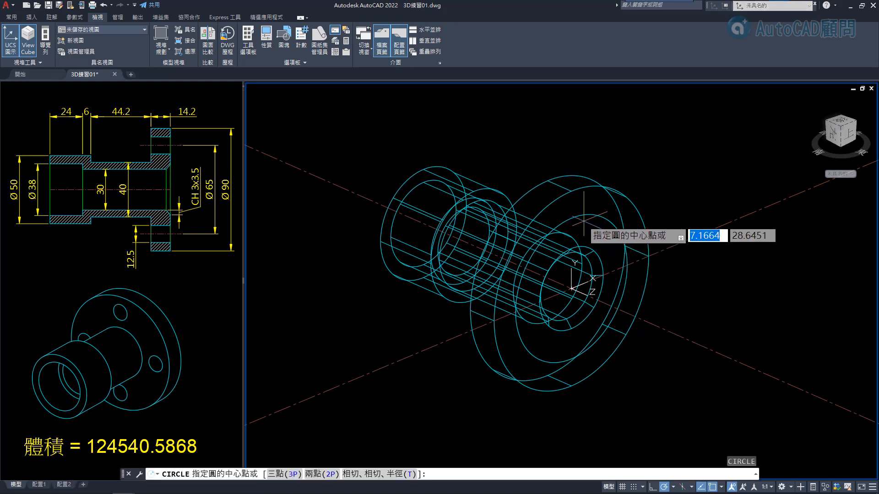
pyautogui.click(571, 218)
pyautogui.write('12')
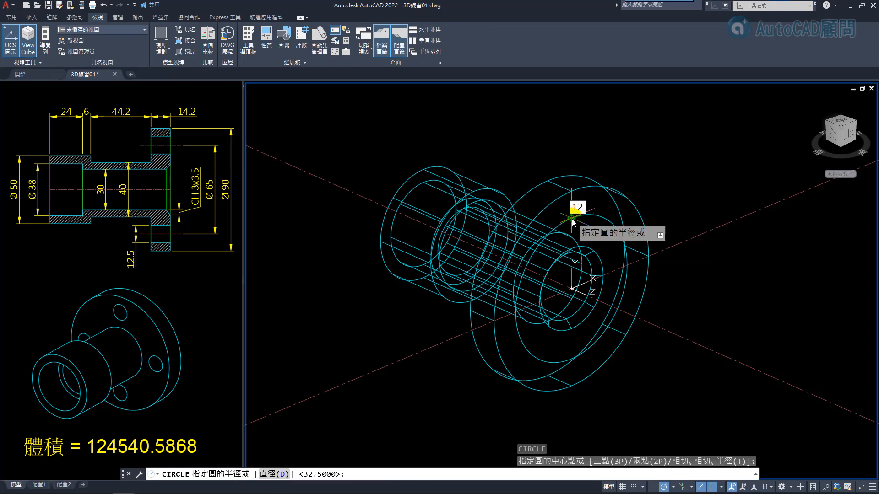
pyautogui.write('.d')
pyautogui.press('Return')
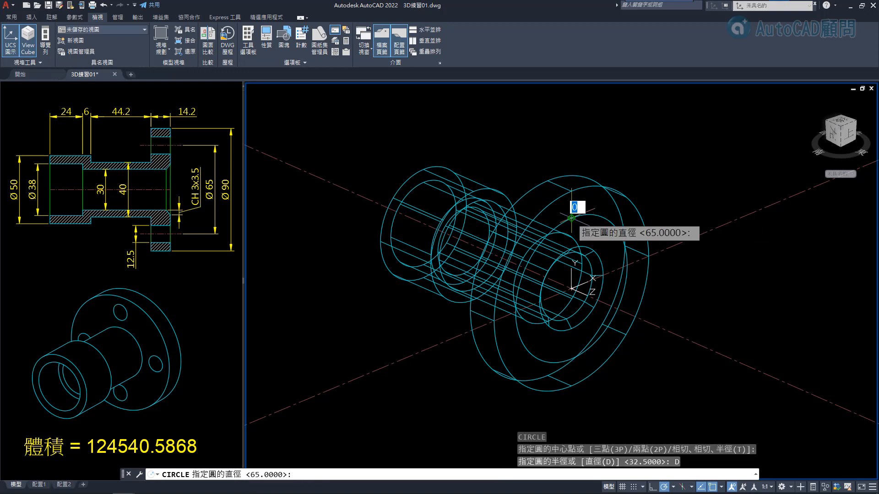
pyautogui.write('12.5')
pyautogui.press('Return')
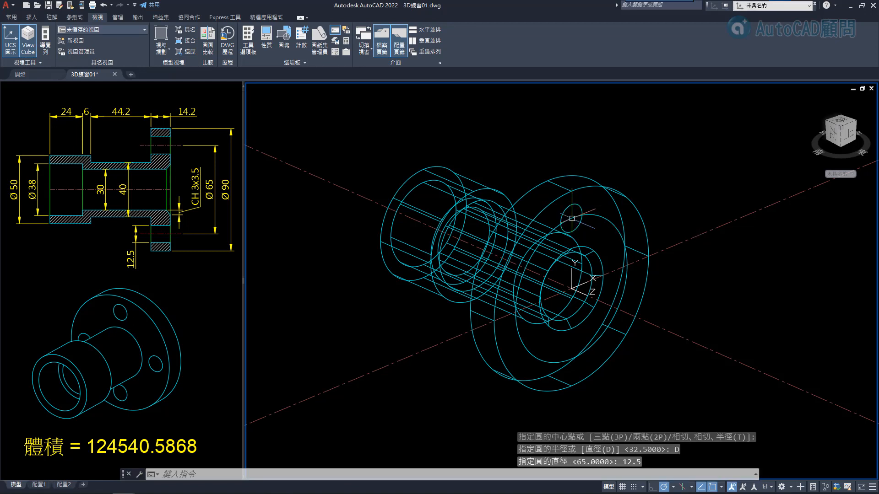
# Step: Erase the 65 mm bolt circle, keeping the small hole circle
pyautogui.click(605, 219)
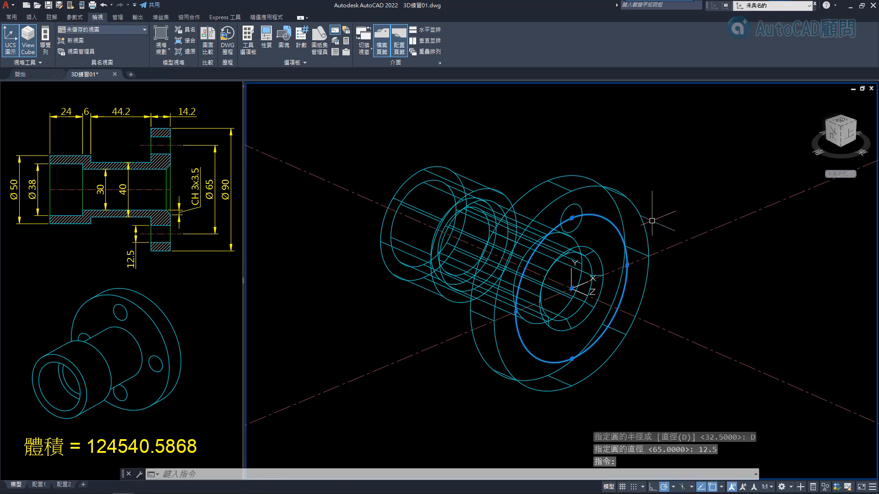
pyautogui.write('e')
pyautogui.press('Return')
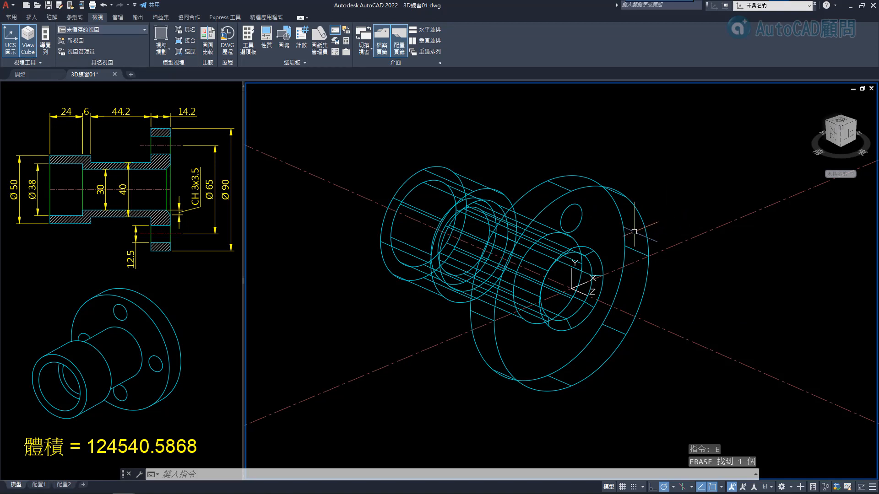
# Step: Make a polar array of the small hole circle around the UCS origin with 4 items
pyautogui.write('ar')
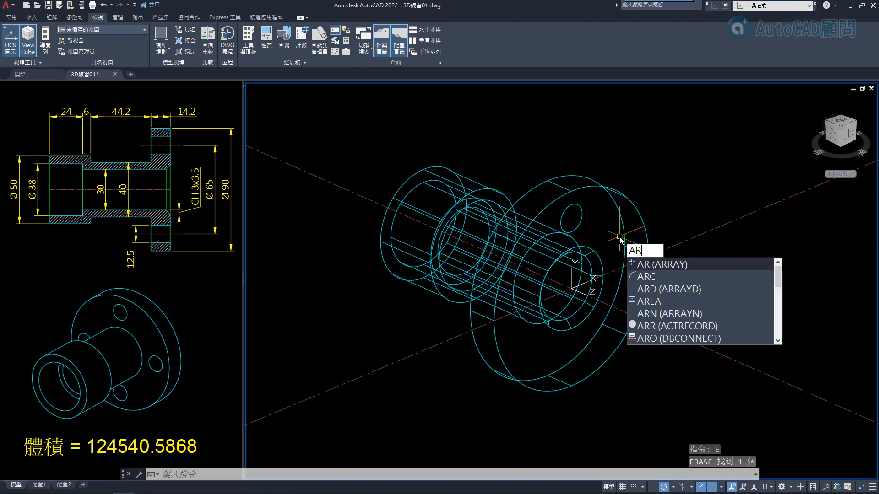
pyautogui.press('Return')
pyautogui.click(582, 219)
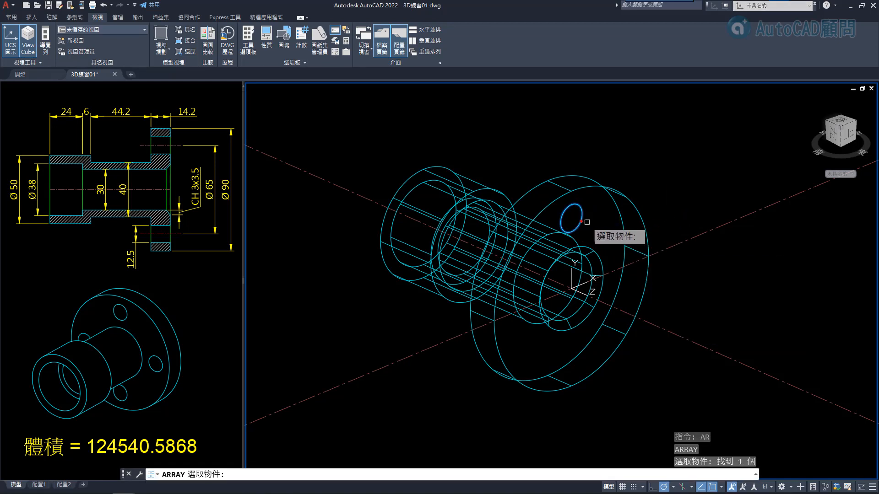
pyautogui.press('Return')
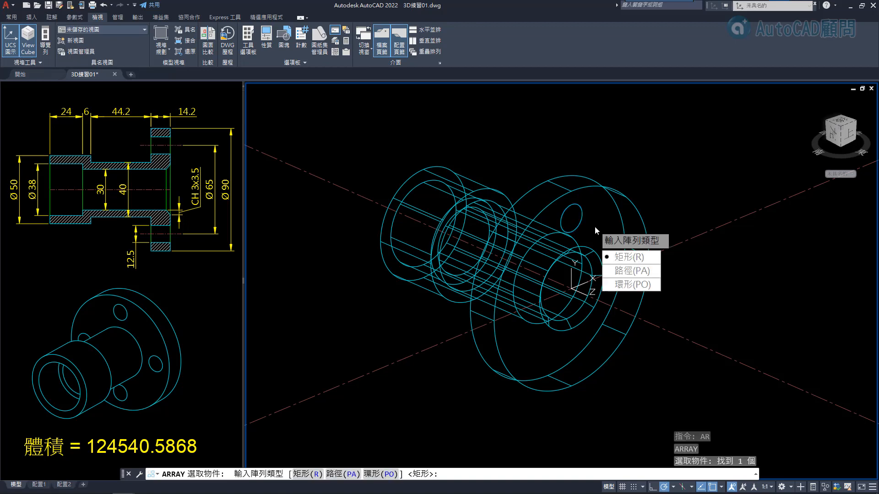
pyautogui.click(632, 285)
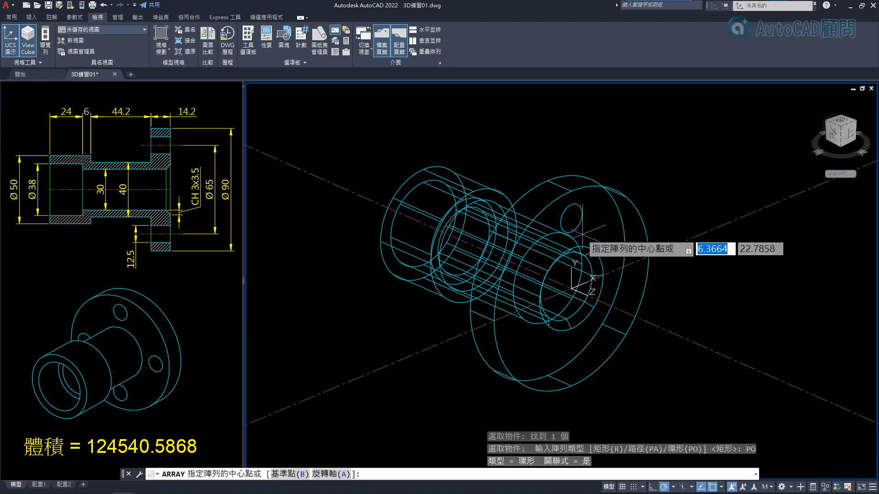
pyautogui.click(571, 289)
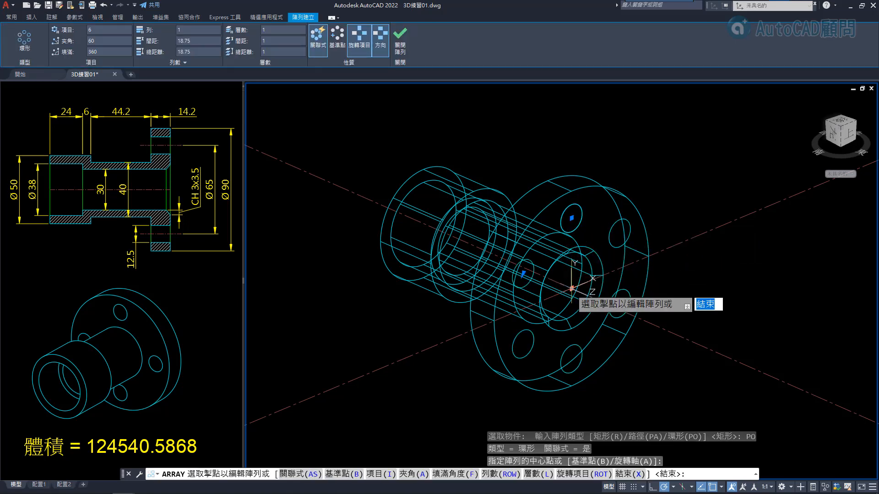
pyautogui.press('Down')
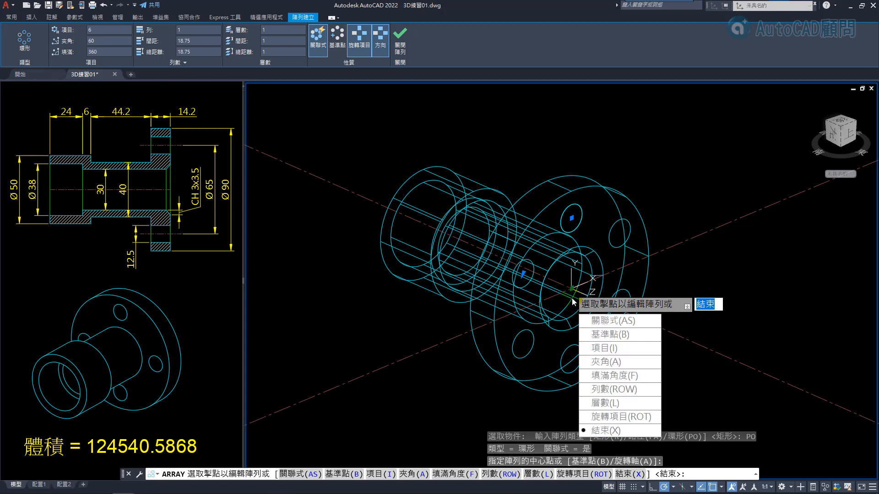
pyautogui.click(605, 349)
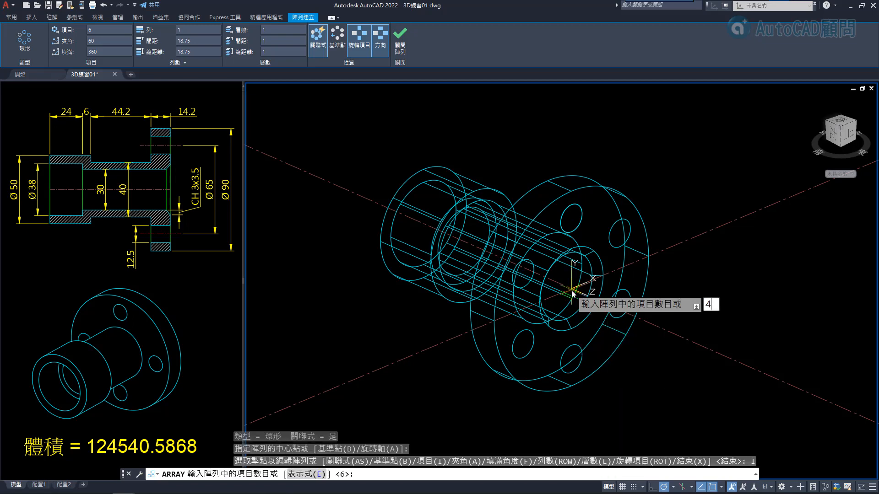
pyautogui.press('Return')
pyautogui.press('Escape')
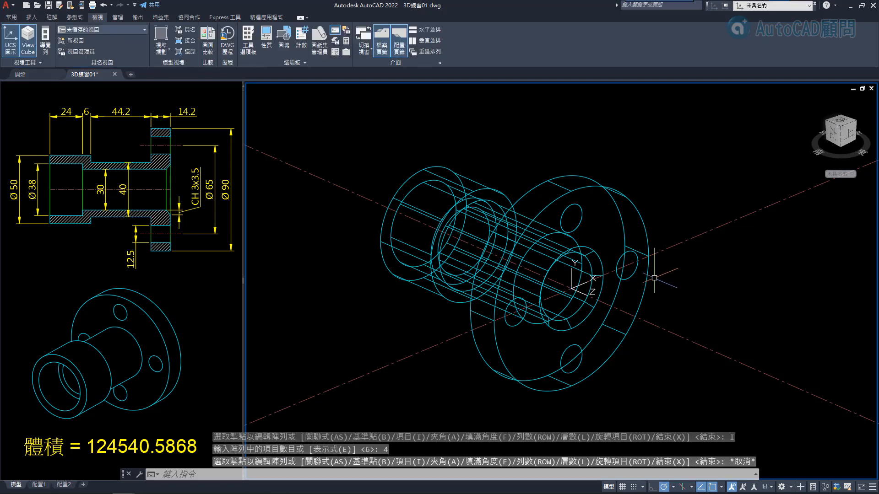
# Step: Explode the polar array of hole circles into separate circles
pyautogui.write('x')
pyautogui.press('Return')
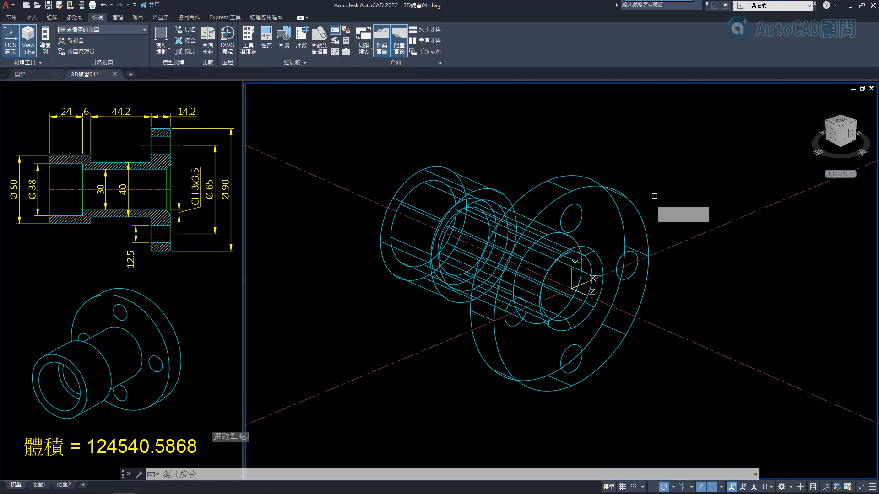
pyautogui.click(578, 210)
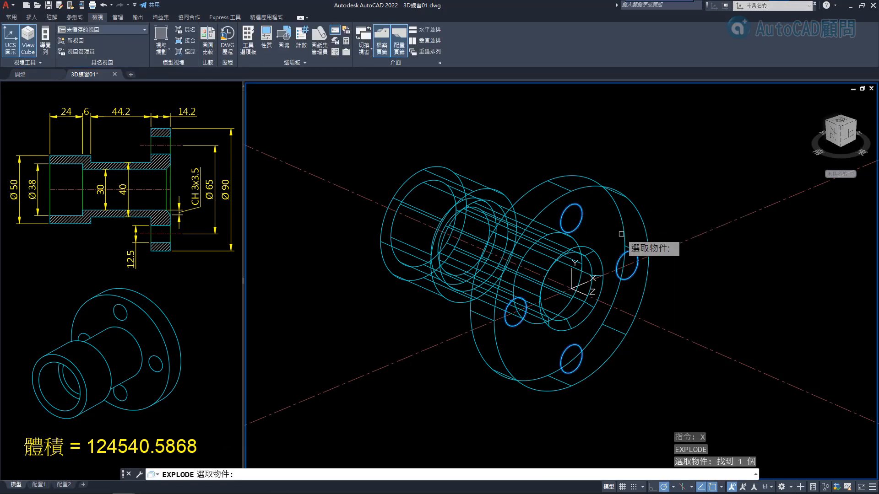
pyautogui.press('Return')
# Step: Extrude the four hole circles as solid cylinders back through the flange, reaching past the far end of the tube
pyautogui.write('e')
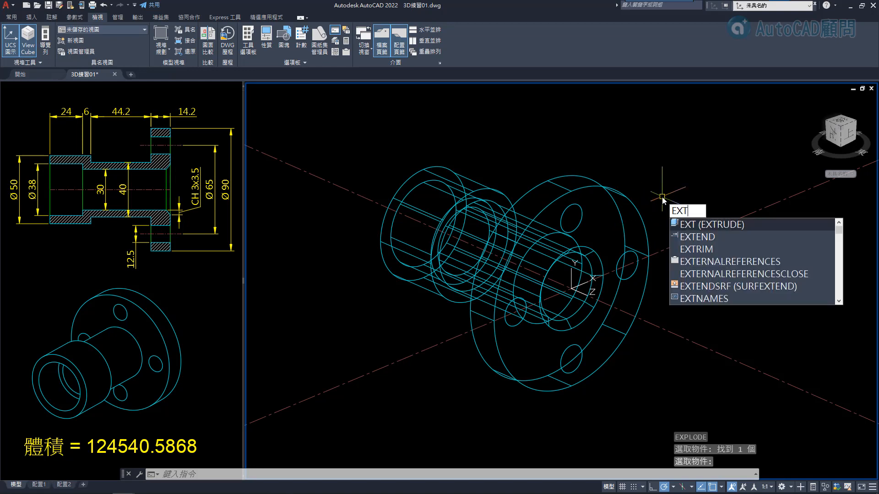
pyautogui.write('xt')
pyautogui.press('Return')
pyautogui.click(621, 256)
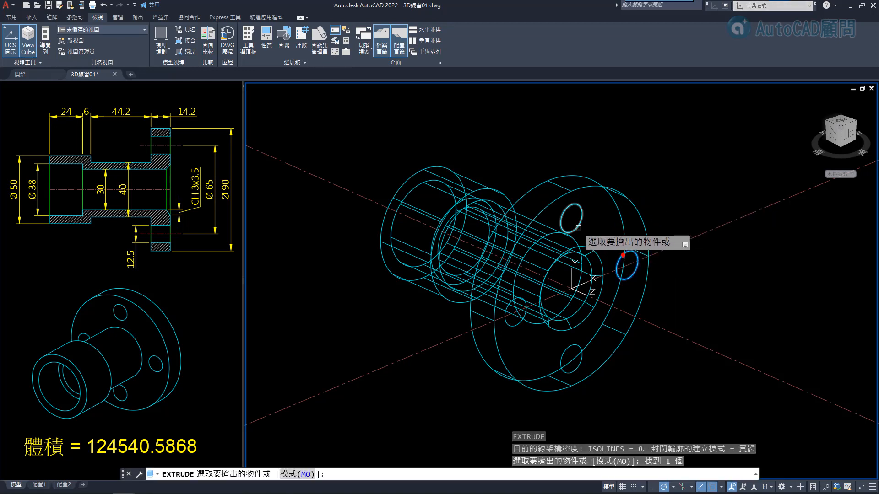
pyautogui.click(577, 227)
pyautogui.click(519, 324)
pyautogui.click(563, 358)
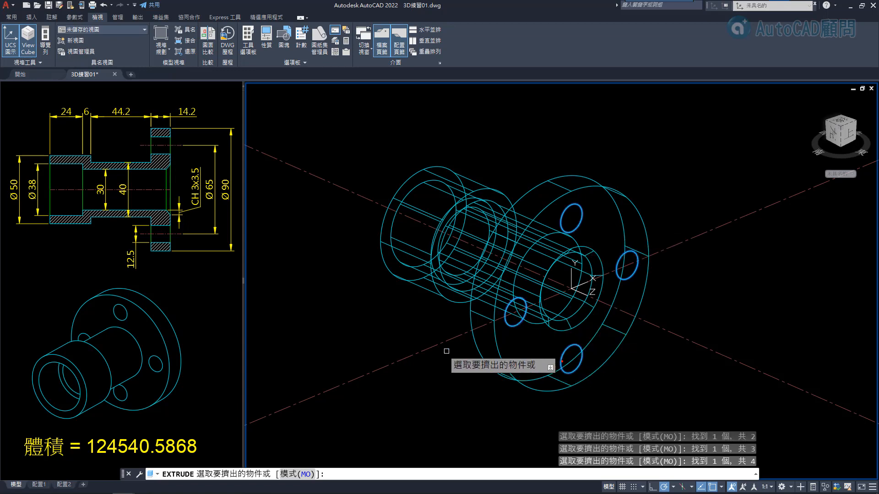
pyautogui.press('Return')
pyautogui.click(378, 316)
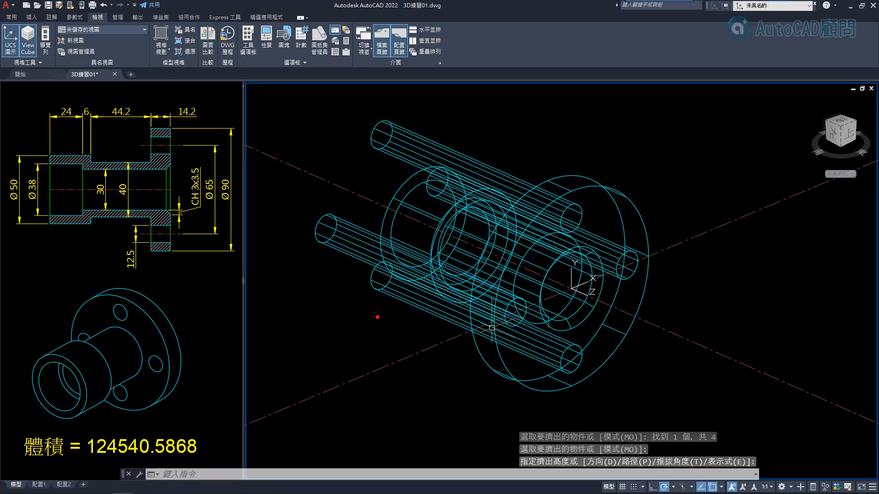
pyautogui.write('su')
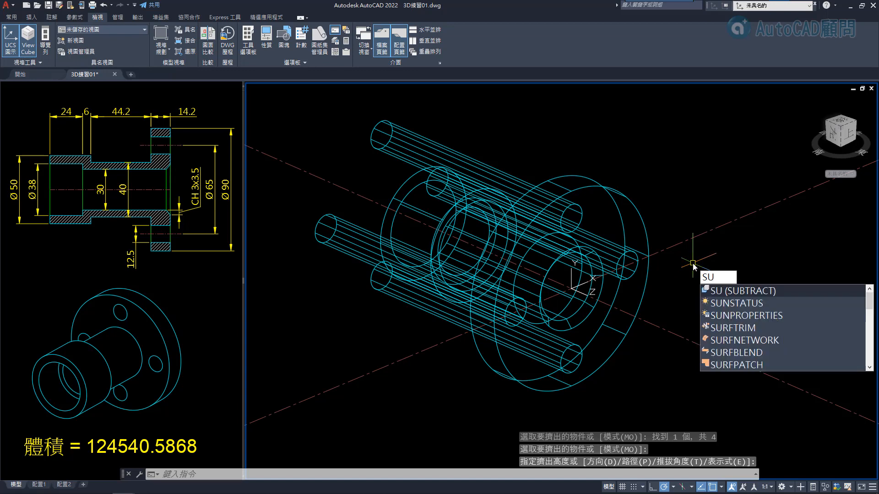
pyautogui.press('Down')
pyautogui.press('Return')
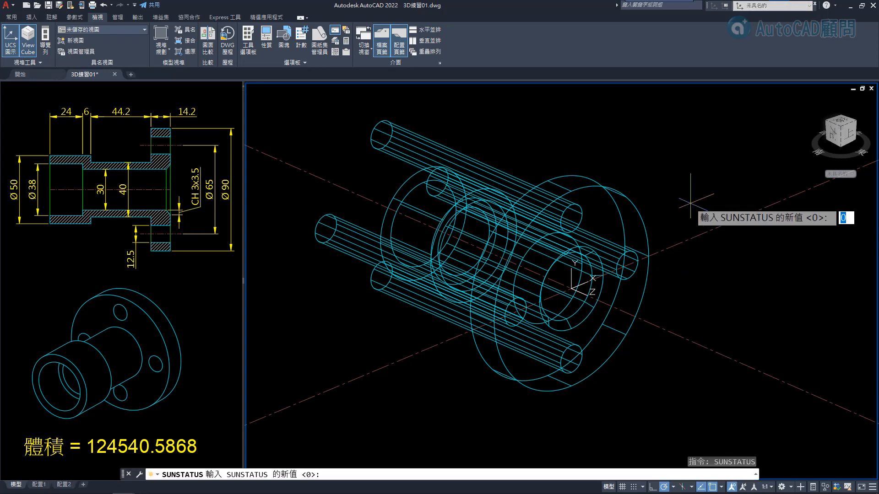
pyautogui.press('Escape')
# Step: Subtract the four extruded cylinders from the revolved body to cut the bolt holes through the flange
pyautogui.write('su')
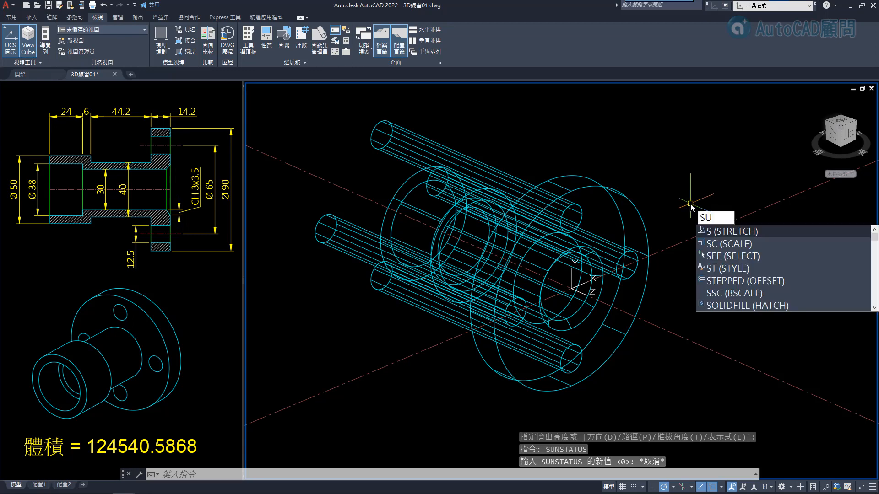
pyautogui.press('Return')
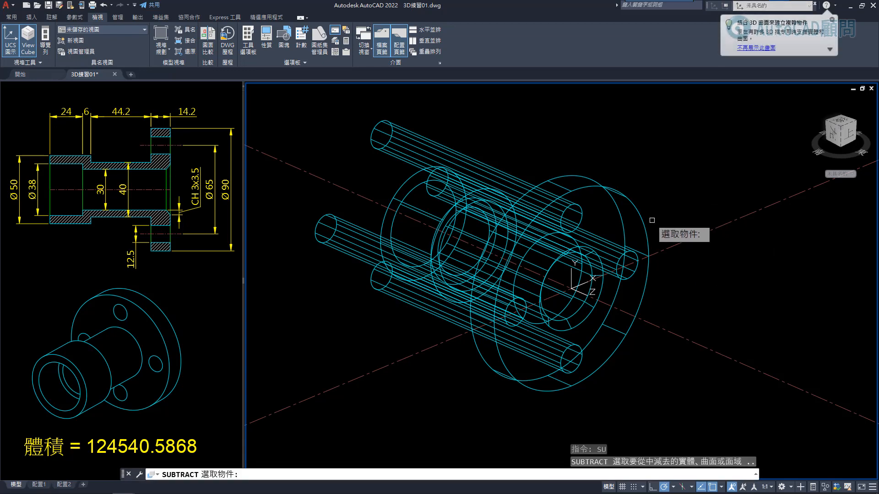
pyautogui.click(640, 210)
pyautogui.press('Return')
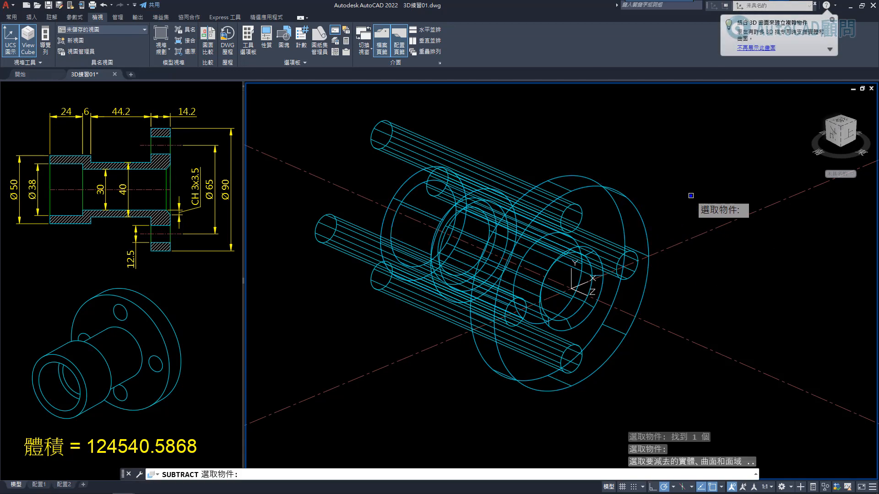
pyautogui.click(565, 134)
pyautogui.click(431, 311)
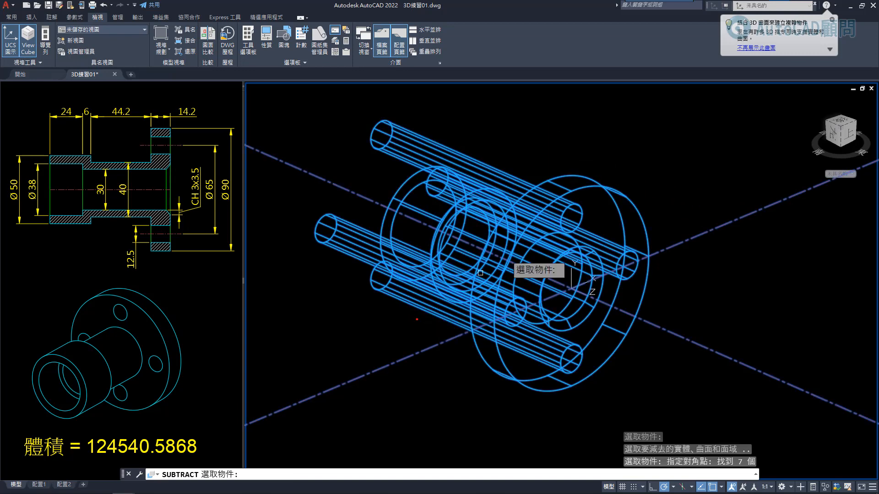
pyautogui.press('Return')
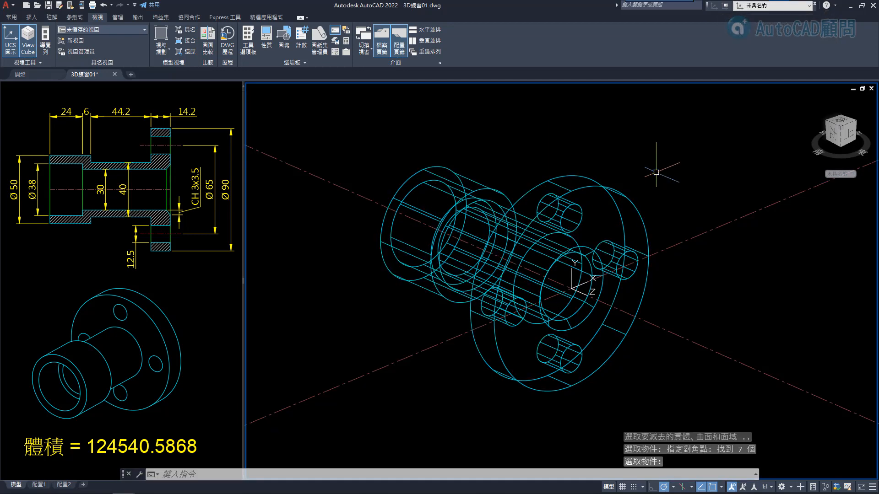
# Step: Display the model in the Realistic visual style and inspect the part from both ends
pyautogui.click(269, 88)
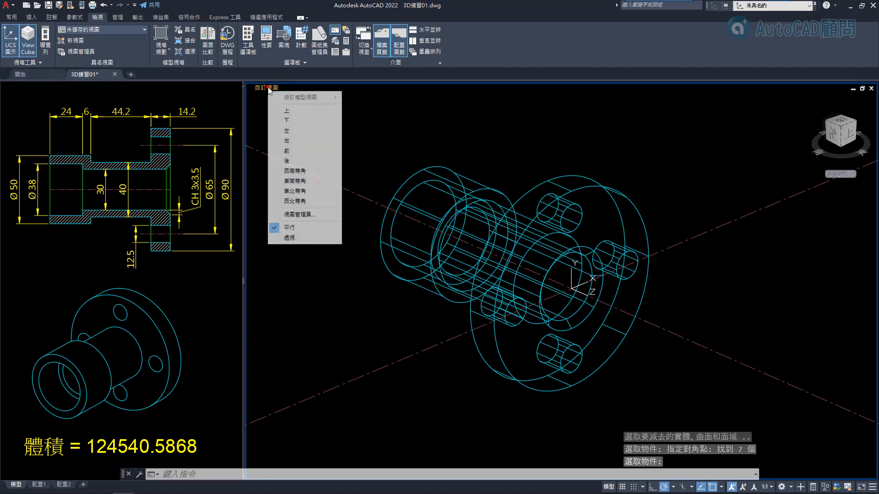
pyautogui.click(287, 87)
pyautogui.click(288, 88)
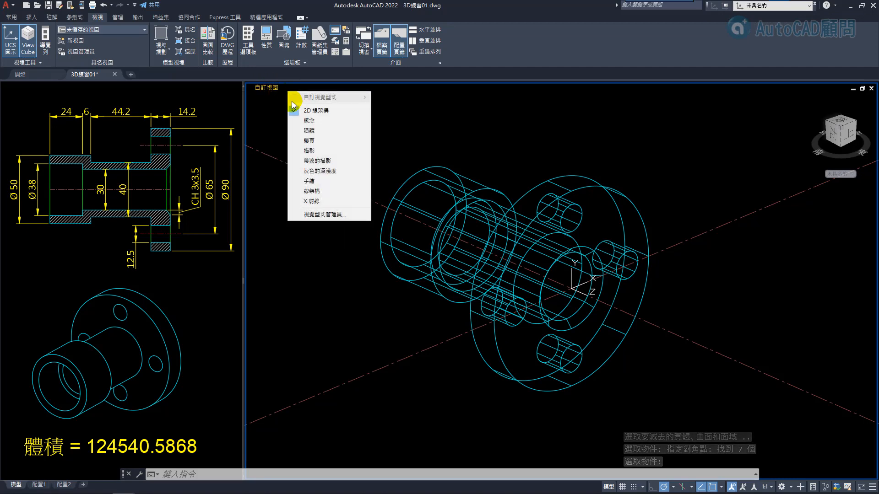
pyautogui.click(311, 141)
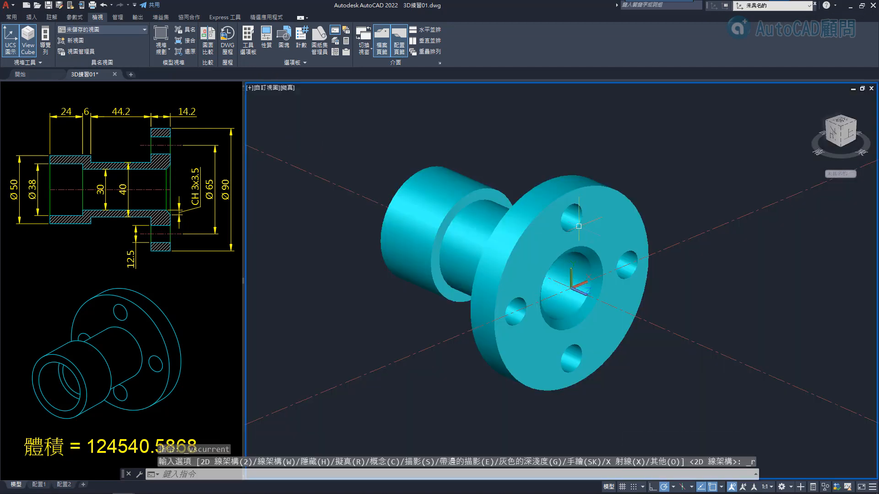
pyautogui.keyDown('shift'); pyautogui.moveTo(537, 281); pyautogui.dragTo(751, 251, button='middle'); pyautogui.keyUp('shift')
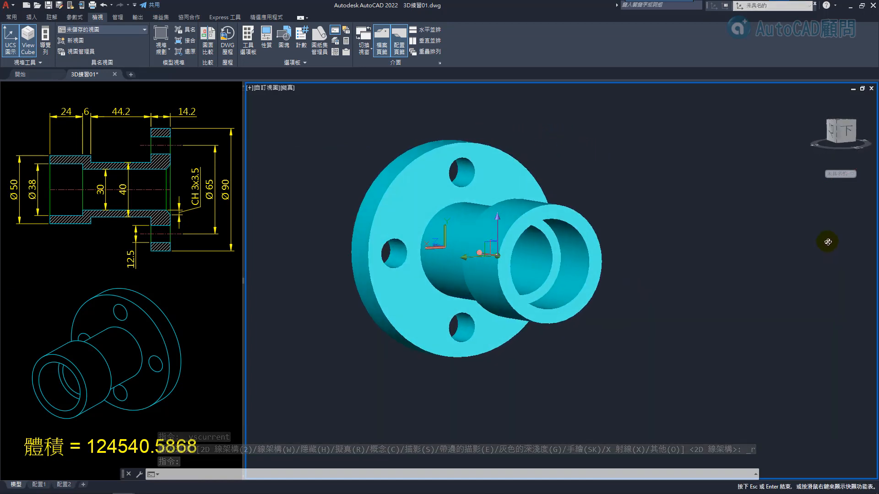
pyautogui.keyDown('shift'); pyautogui.moveTo(668, 294); pyautogui.dragTo(388, 339, button='middle'); pyautogui.keyUp('shift')
pyautogui.press('Escape')
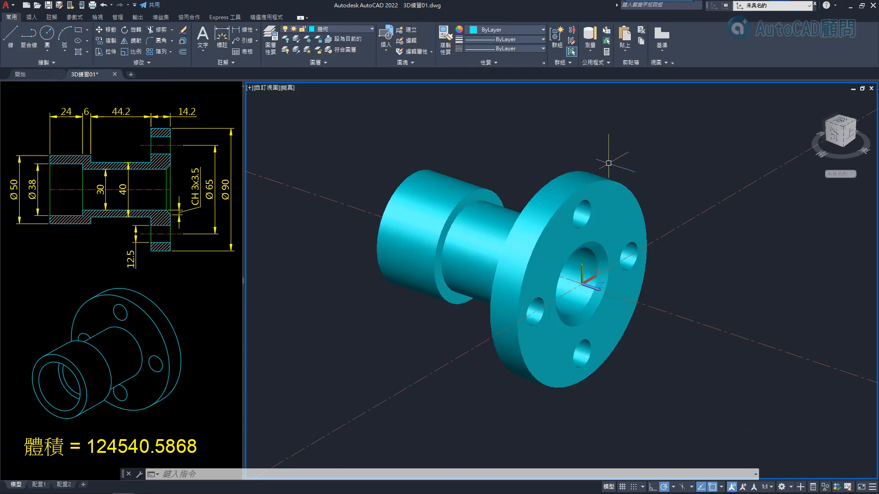
# Step: Measure the volume of the finished flanged solid and compare it with the volume given in the reference drawing
pyautogui.click(590, 49)
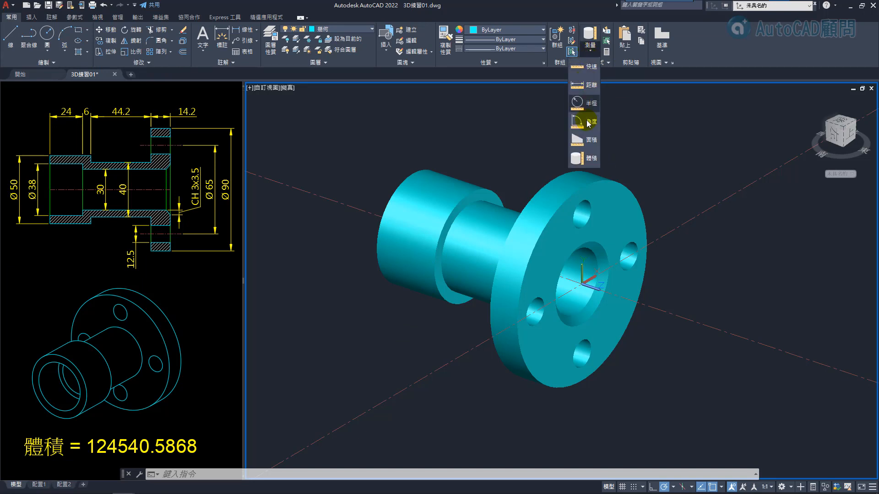
pyautogui.click(588, 159)
pyautogui.press('Down')
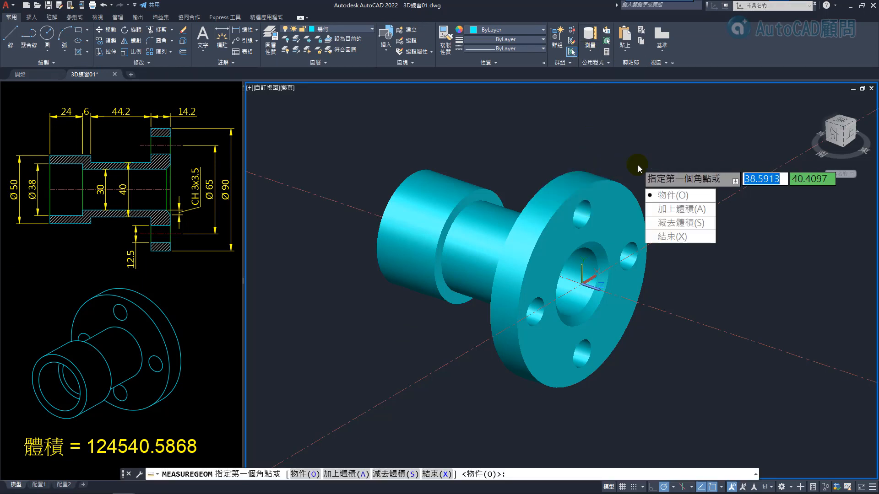
pyautogui.click(668, 195)
pyautogui.click(611, 182)
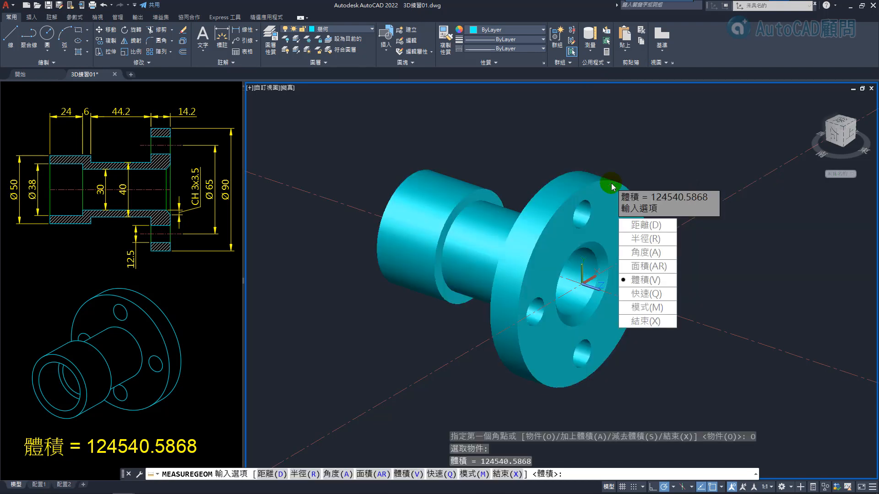
pyautogui.keyDown('ctrl'); pyautogui.moveTo(715, 205); pyautogui.dragTo(613, 186); pyautogui.keyUp('ctrl')
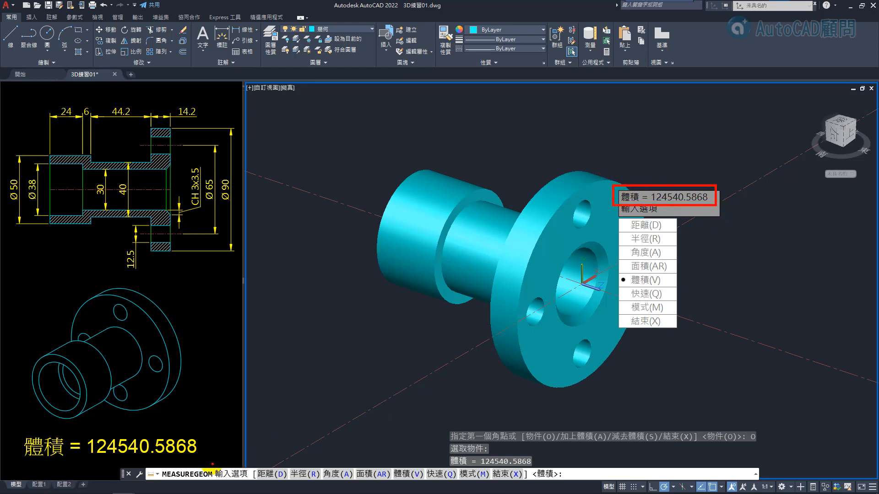
pyautogui.keyDown('ctrl'); pyautogui.moveTo(205, 459); pyautogui.dragTo(16, 431); pyautogui.keyUp('ctrl')
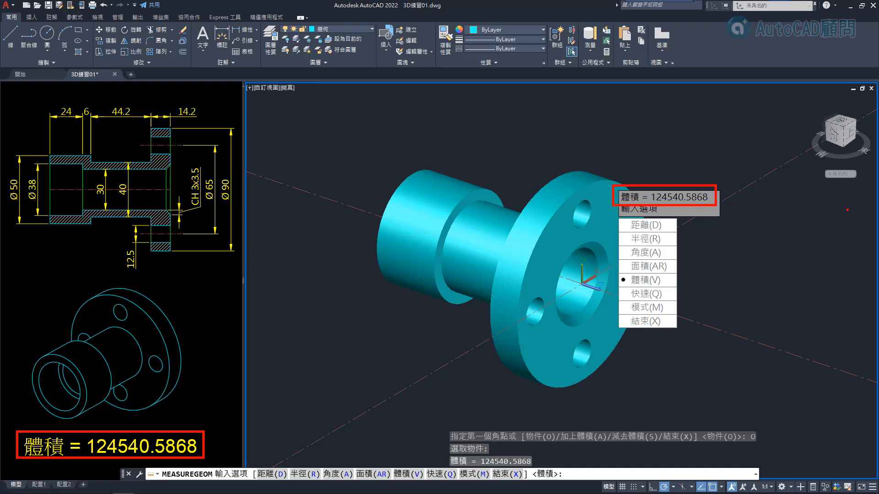
pyautogui.press('Escape')
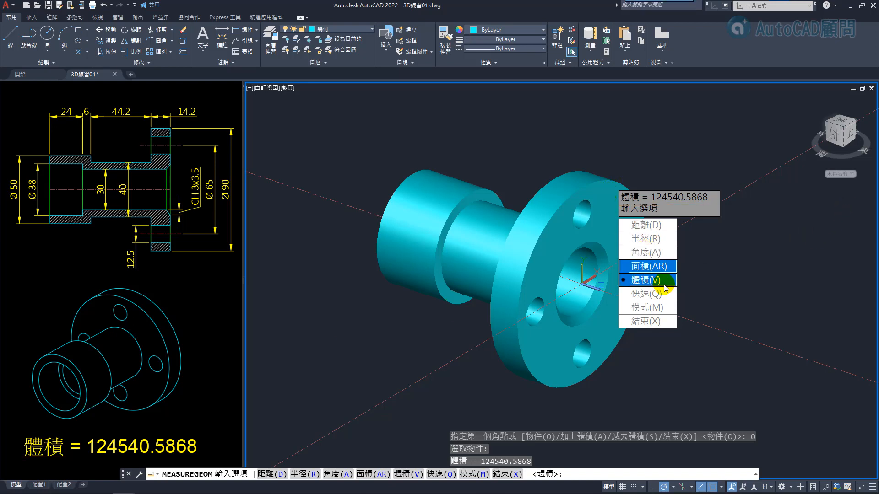
pyautogui.click(647, 321)
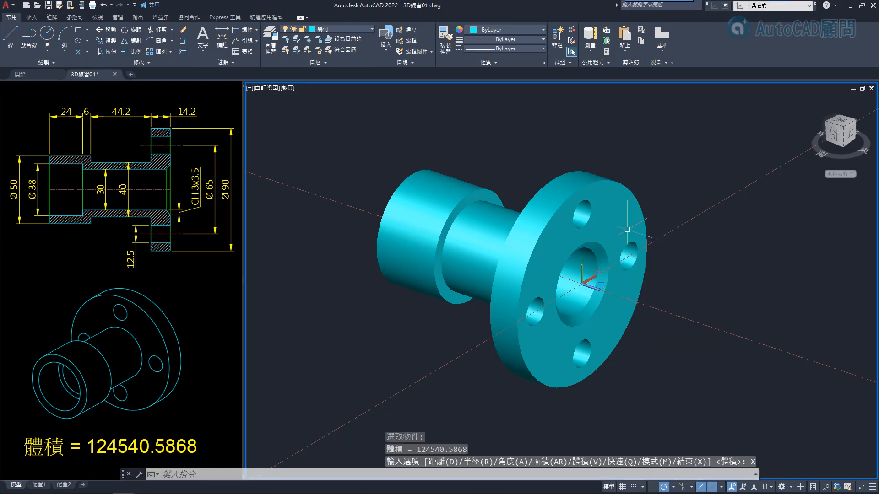